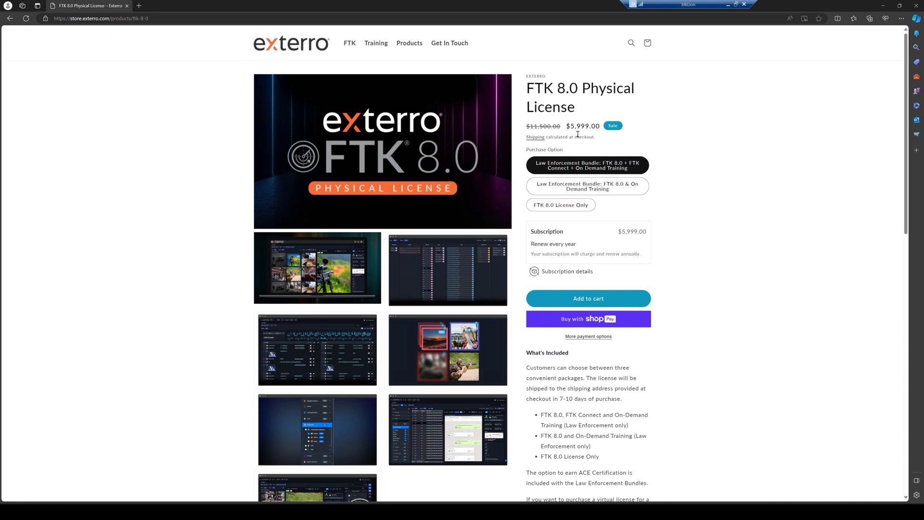
Compare the bundle price with the price of the FTK 8.0 License Only purchase option, and leave the store page
{"action": "left_click_drag", "start_coordinate": [571, 127], "coordinate": [599, 127]}
{"action": "left_click", "coordinate": [563, 205]}
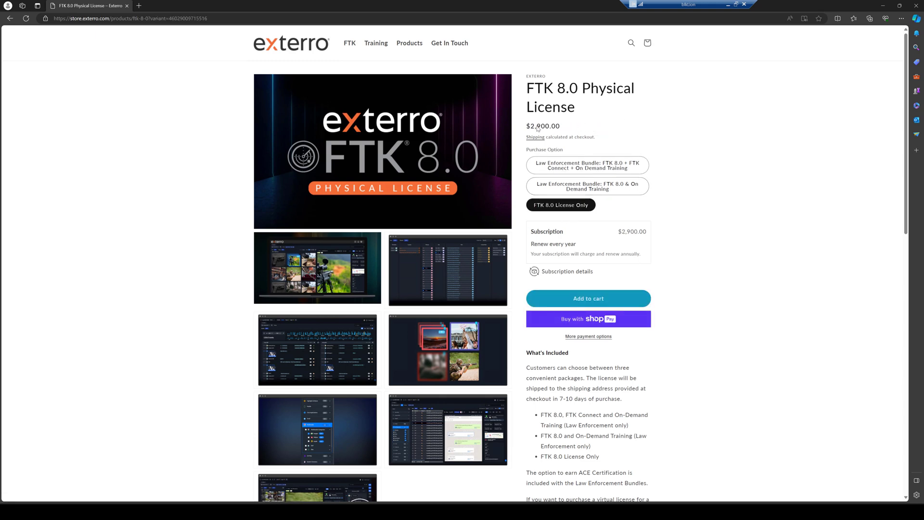
{"action": "left_click_drag", "start_coordinate": [531, 126], "coordinate": [560, 127]}
{"action": "left_click", "coordinate": [532, 127]}
{"action": "double_click", "coordinate": [533, 126]}
{"action": "left_click", "coordinate": [582, 139]}
{"action": "left_click", "coordinate": [883, 10]}
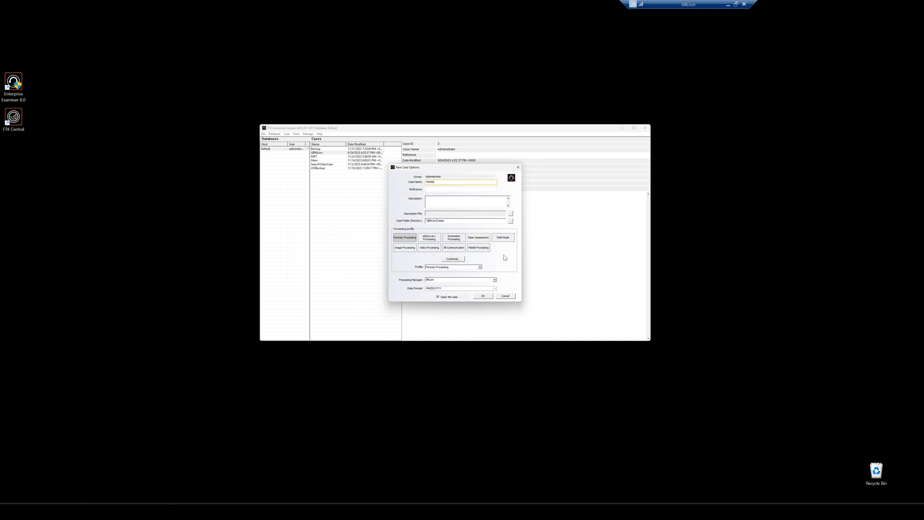
Select the Mobile Processing profile for the new case and customize its compound file expansion to include SQLite Databases
{"action": "left_click", "coordinate": [479, 248]}
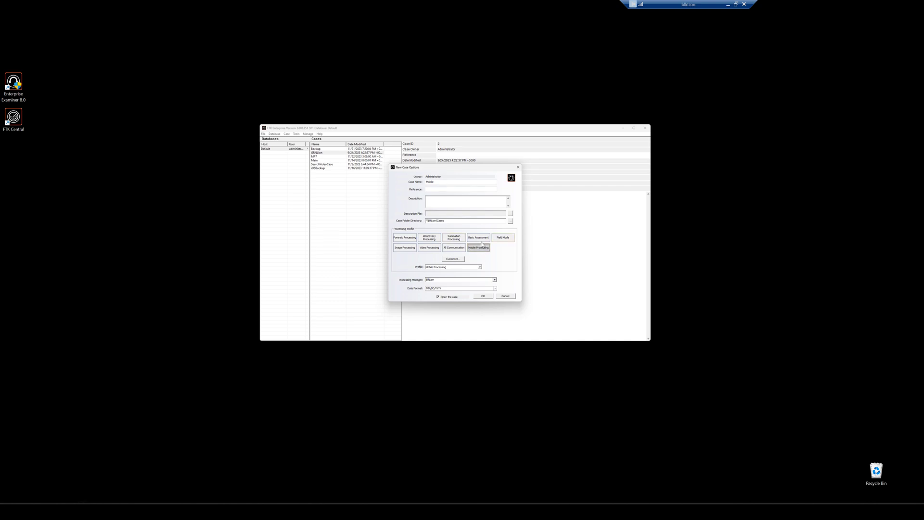
{"action": "left_click", "coordinate": [452, 259]}
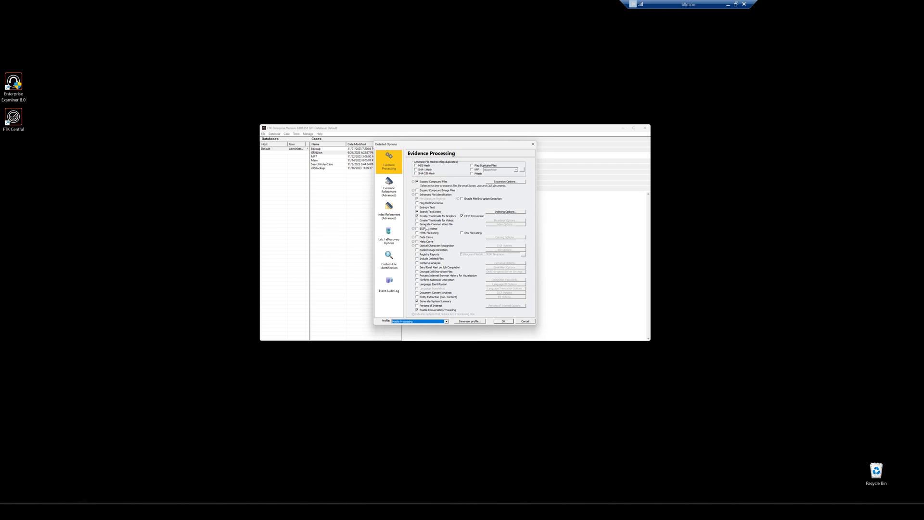
{"action": "mouse_move", "coordinate": [426, 227]}
{"action": "left_click", "coordinate": [504, 182]}
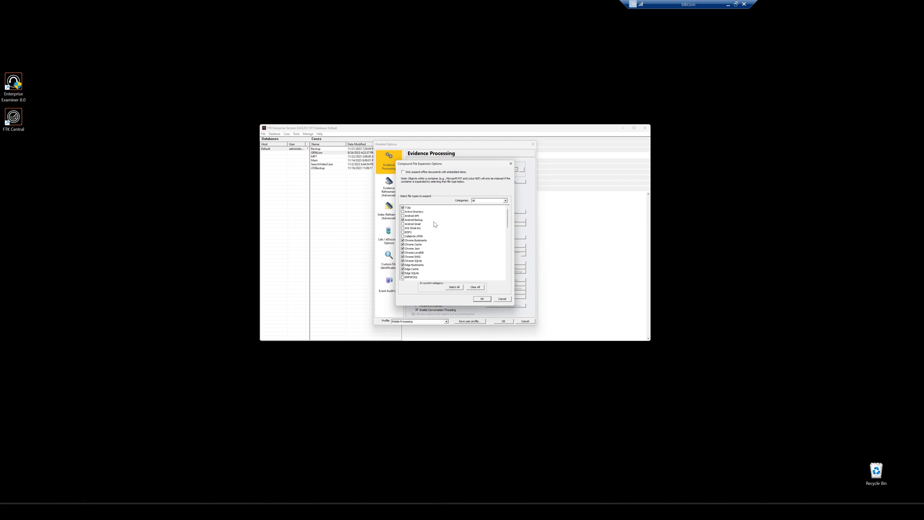
{"action": "left_click_drag", "start_coordinate": [509, 226], "coordinate": [481, 274]}
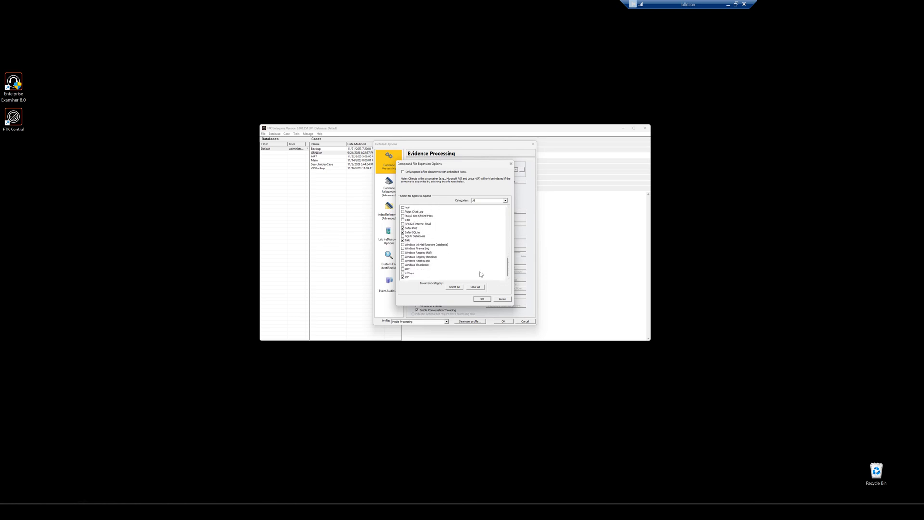
{"action": "left_click", "coordinate": [403, 236]}
{"action": "scroll", "coordinate": [430, 239], "scroll_direction": "up", "scroll_amount": 10}
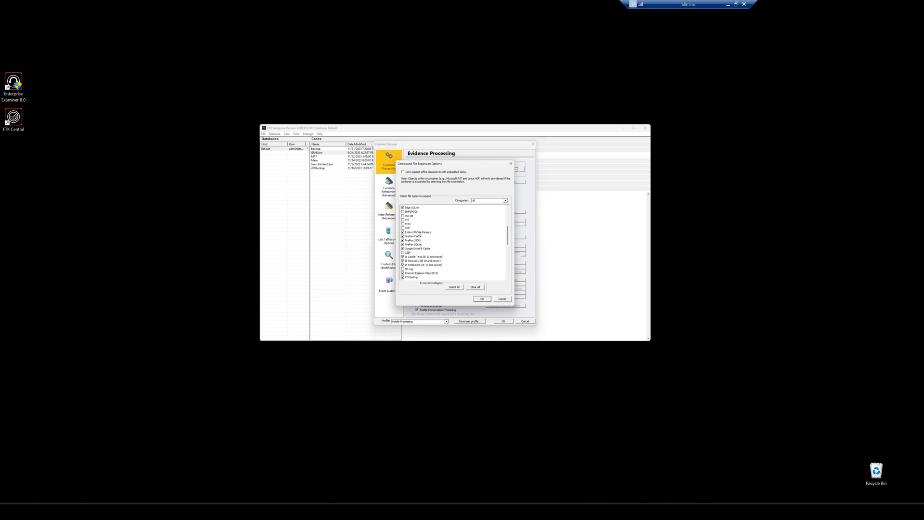
{"action": "scroll", "coordinate": [508, 245], "scroll_direction": "down", "scroll_amount": 1}
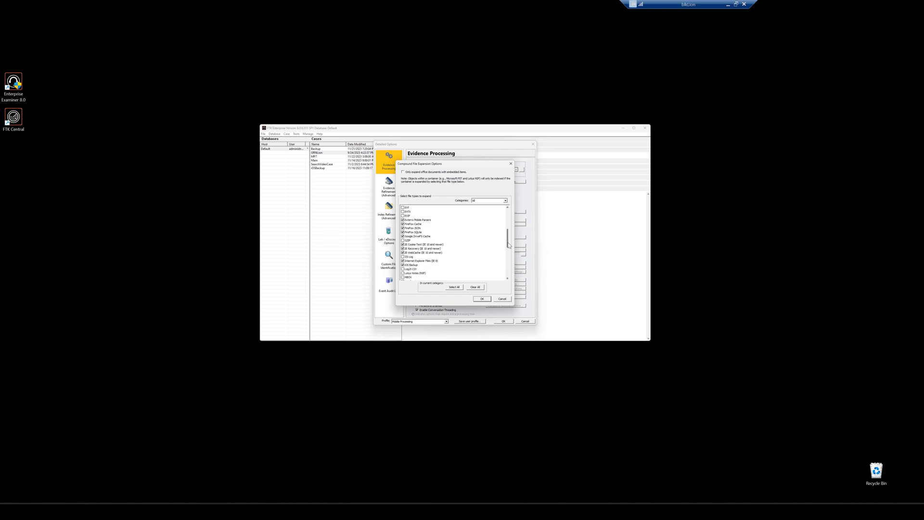
{"action": "scroll", "coordinate": [436, 252], "scroll_direction": "down", "scroll_amount": 7}
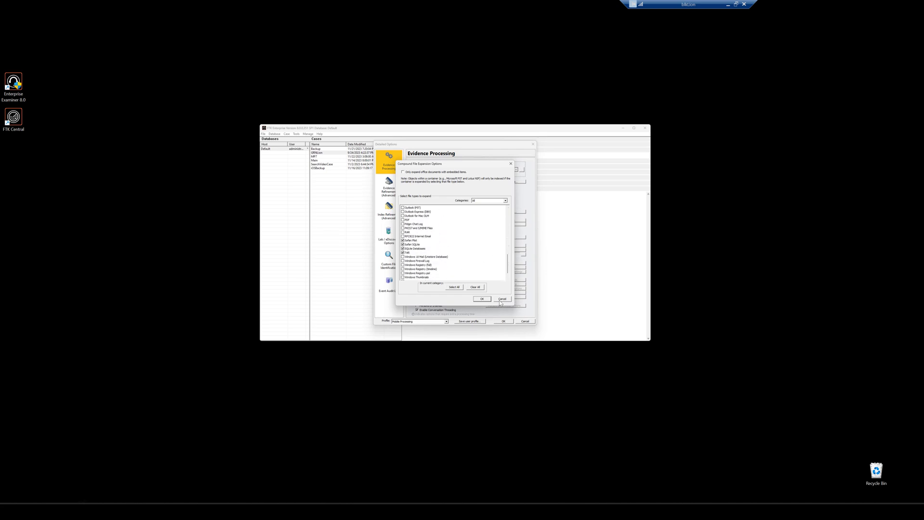
{"action": "left_click", "coordinate": [482, 299]}
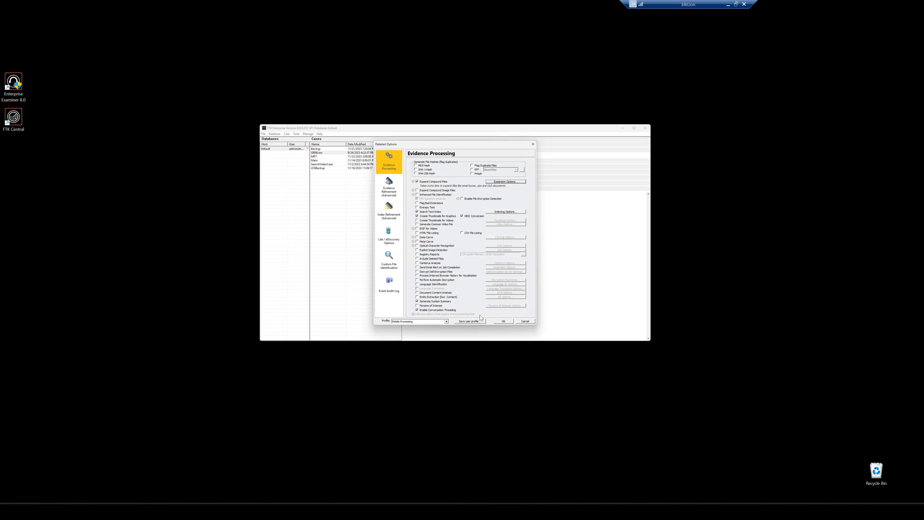
{"action": "left_click", "coordinate": [504, 323]}
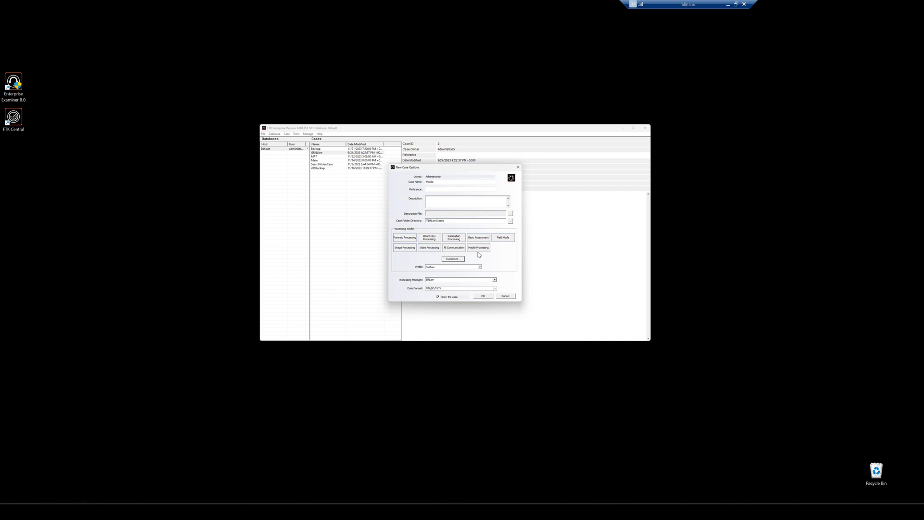
Select the Field Mode profile and enable File Signature Analysis and Expand Compound Files in its detailed options
{"action": "left_click", "coordinate": [503, 238]}
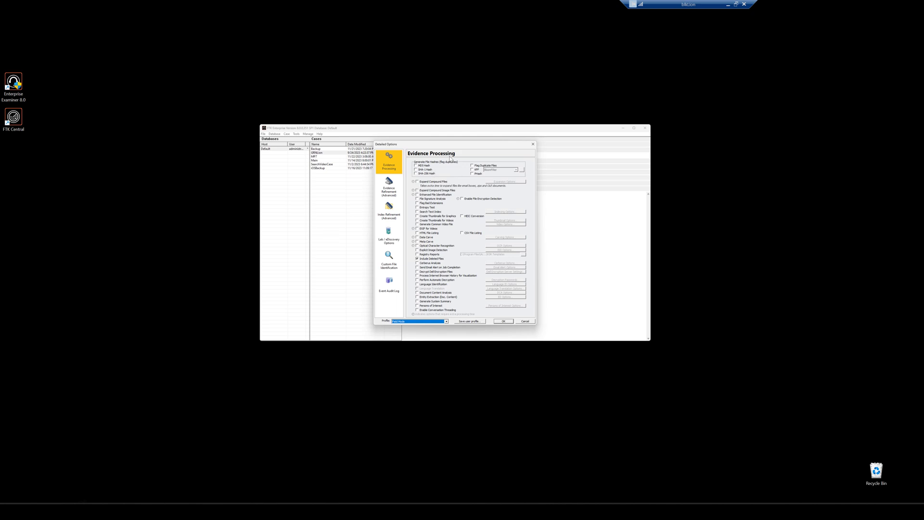
{"action": "left_click", "coordinate": [417, 199]}
{"action": "left_click", "coordinate": [417, 182]}
Choose Android Backup, Exterro Mobile Parsers, iOS Backup and ZIP for compound file expansion, and try enabling Generate System Summary
{"action": "left_click", "coordinate": [497, 182]}
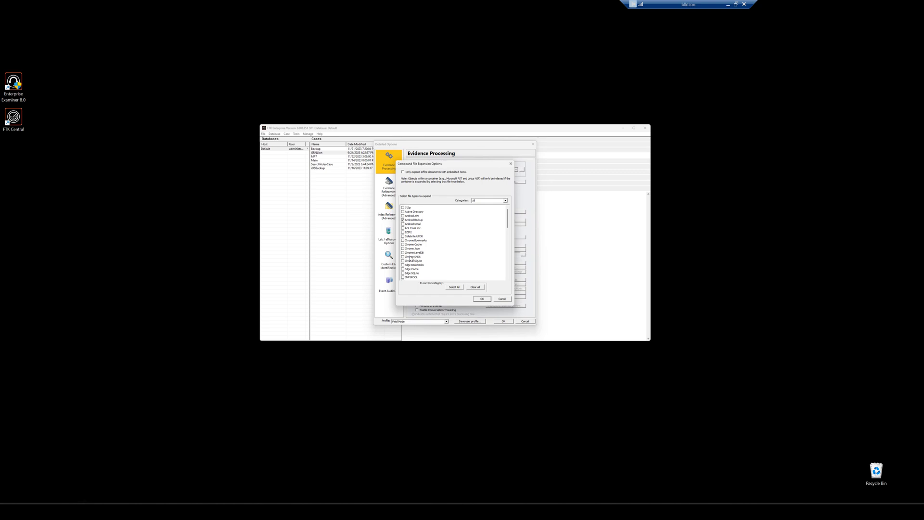
{"action": "scroll", "coordinate": [411, 258], "scroll_direction": "down", "scroll_amount": 2}
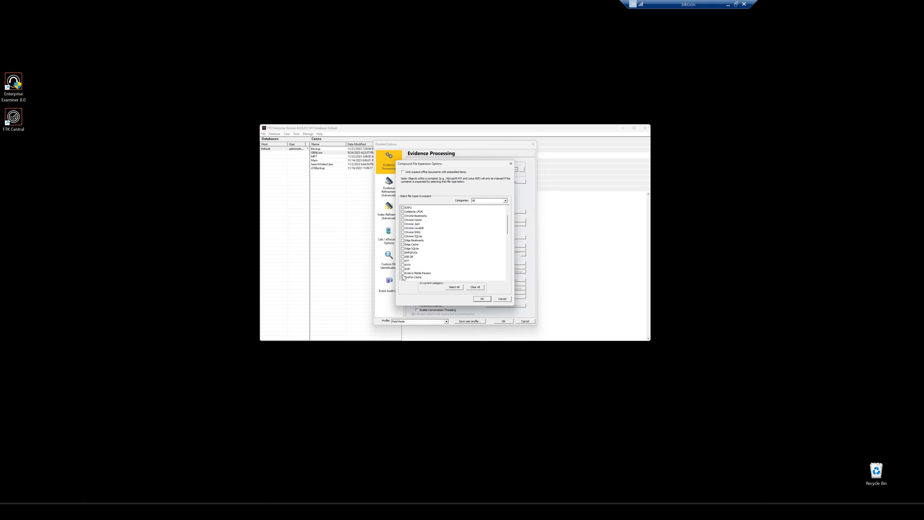
{"action": "left_click", "coordinate": [402, 273]}
{"action": "scroll", "coordinate": [422, 262], "scroll_direction": "down", "scroll_amount": 3}
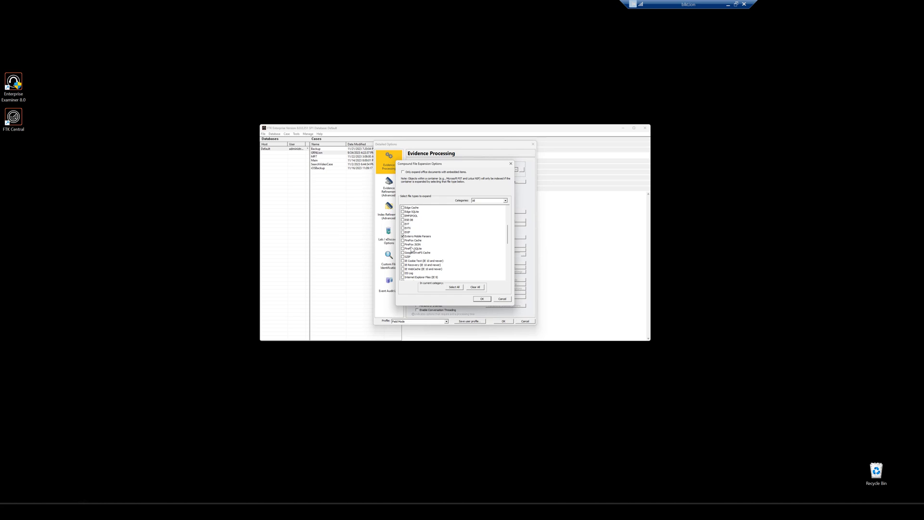
{"action": "scroll", "coordinate": [412, 259], "scroll_direction": "down", "scroll_amount": 1}
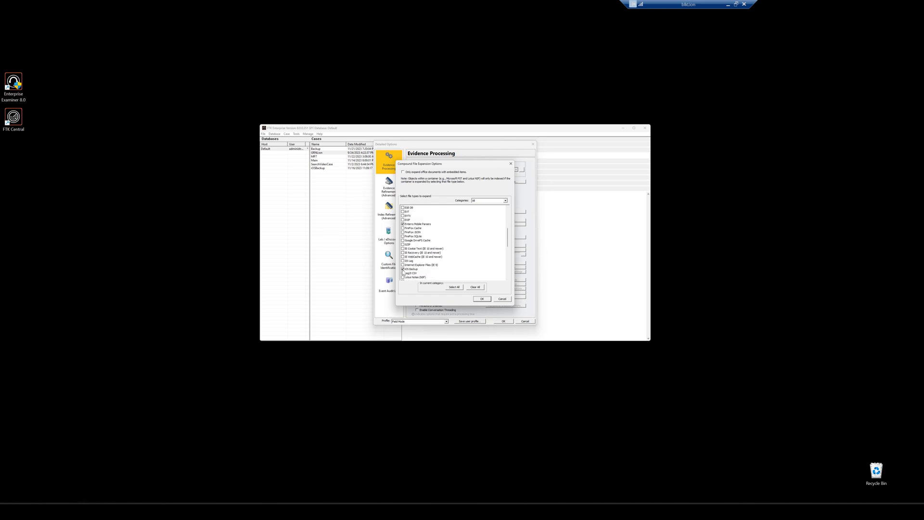
{"action": "scroll", "coordinate": [404, 259], "scroll_direction": "down", "scroll_amount": 1}
{"action": "scroll", "coordinate": [416, 270], "scroll_direction": "down", "scroll_amount": 1}
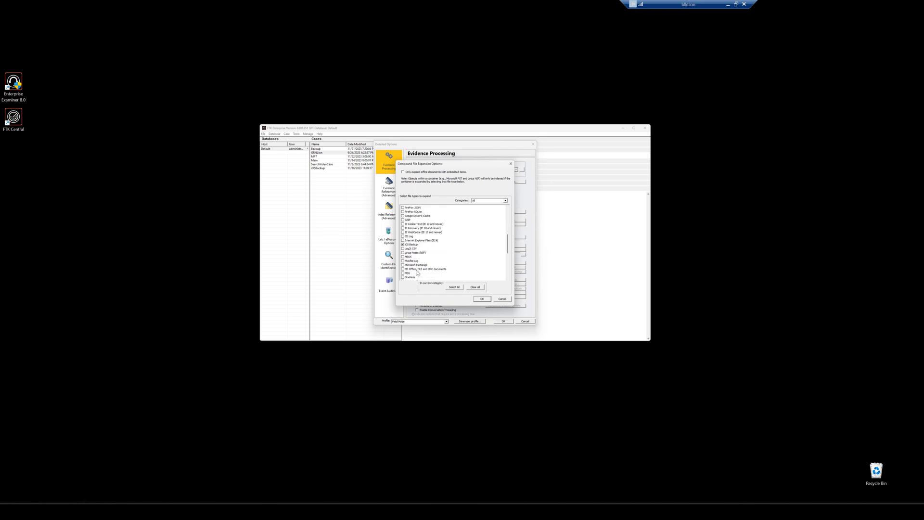
{"action": "scroll", "coordinate": [417, 271], "scroll_direction": "down", "scroll_amount": 7}
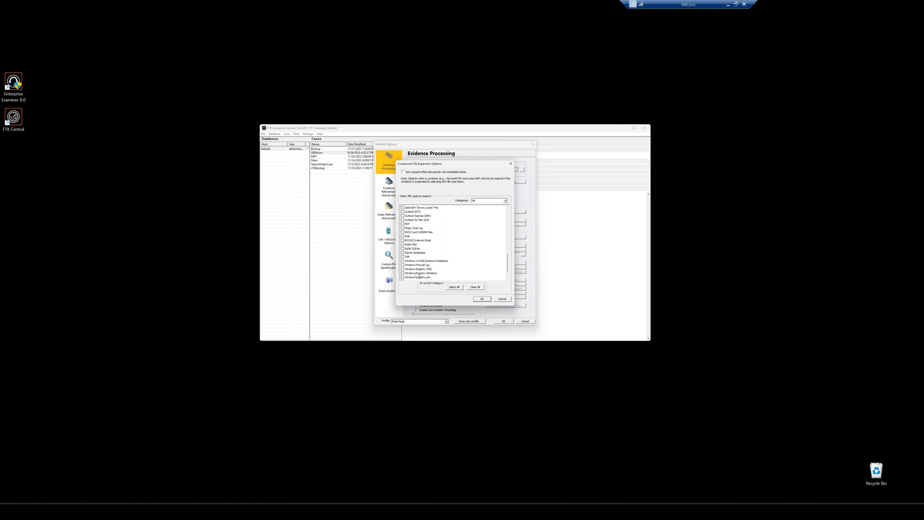
{"action": "scroll", "coordinate": [412, 271], "scroll_direction": "down", "scroll_amount": 1}
{"action": "left_click", "coordinate": [403, 277]}
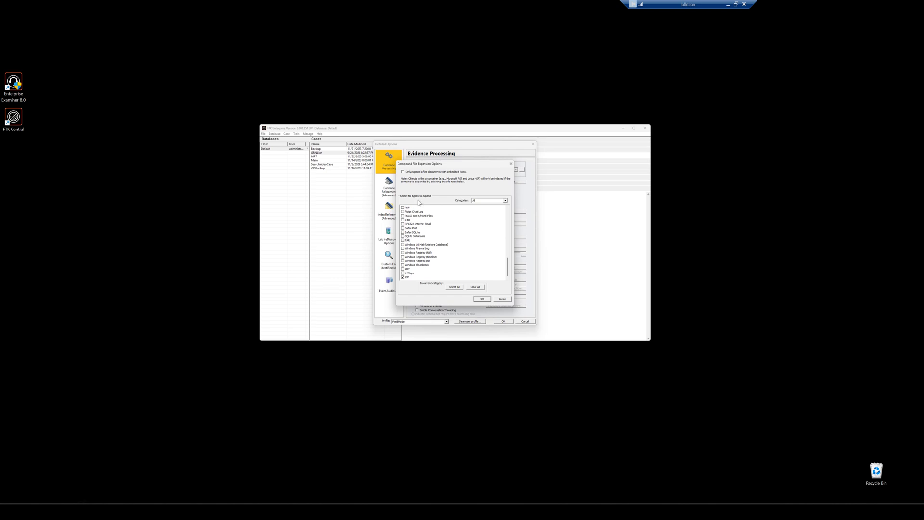
{"action": "left_click", "coordinate": [482, 300]}
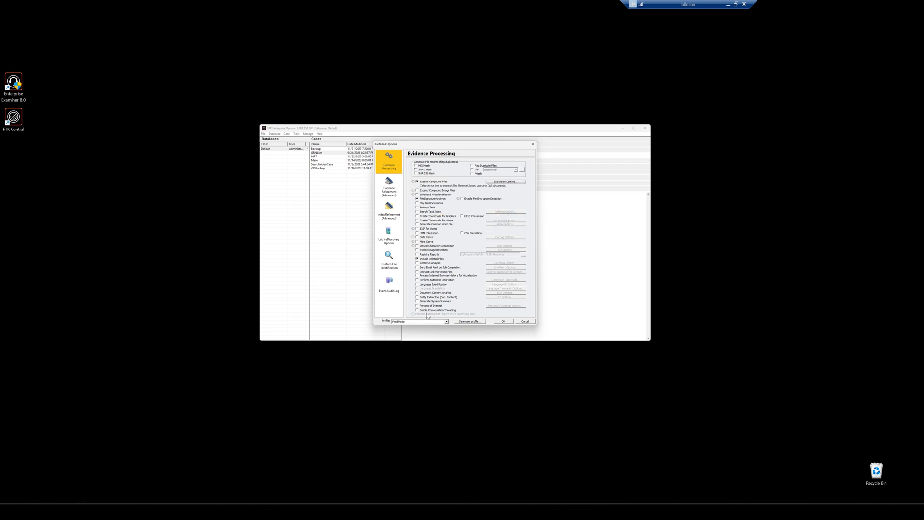
{"action": "left_click", "coordinate": [417, 302]}
{"action": "left_click", "coordinate": [524, 321]}
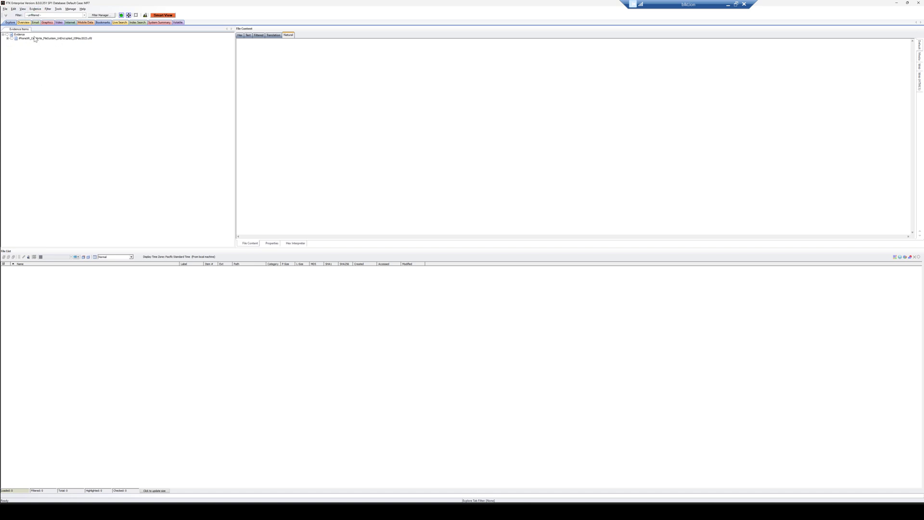
Start adding evidence to the open case, using Individual File(s) as the evidence type
{"action": "left_click", "coordinate": [35, 9]}
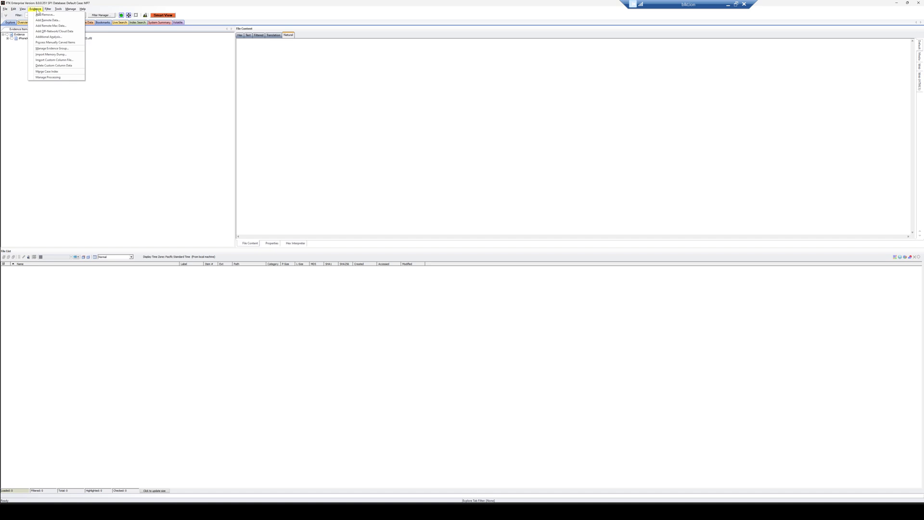
{"action": "left_click", "coordinate": [40, 17]}
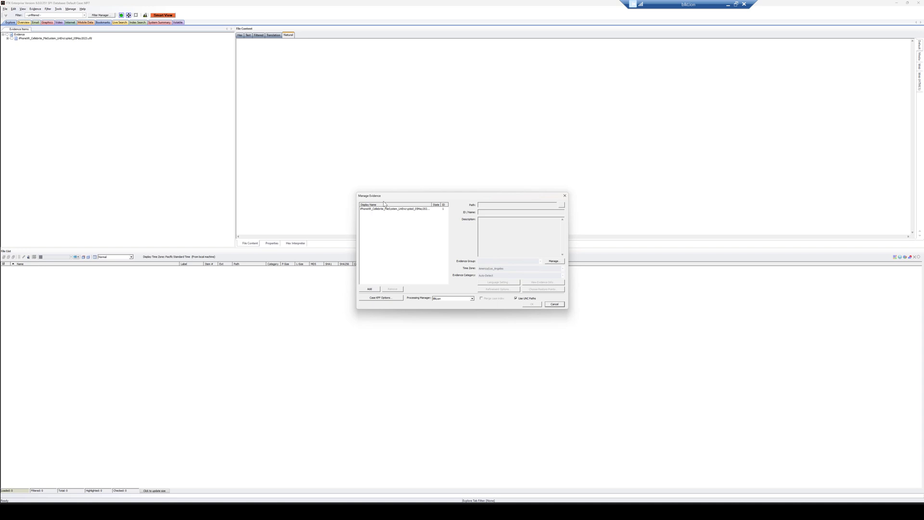
{"action": "left_click", "coordinate": [369, 290]}
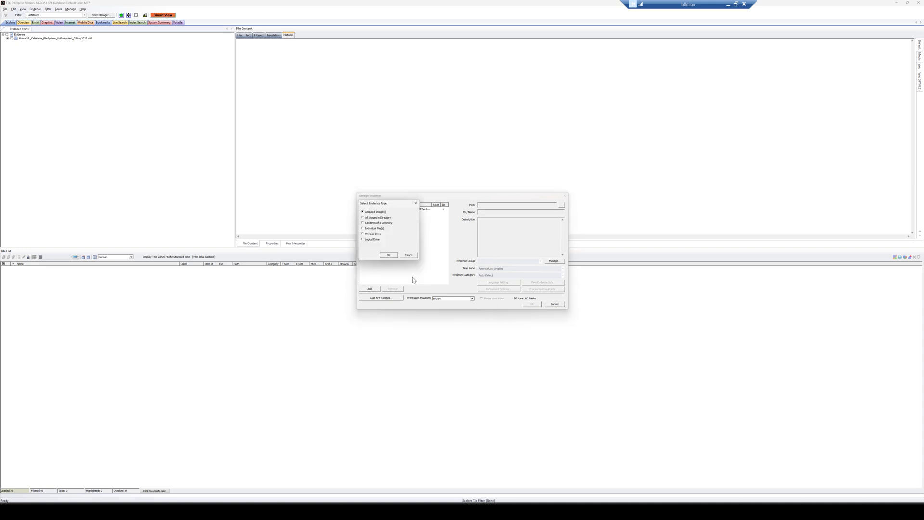
{"action": "left_click", "coordinate": [364, 229]}
{"action": "left_click", "coordinate": [389, 256]}
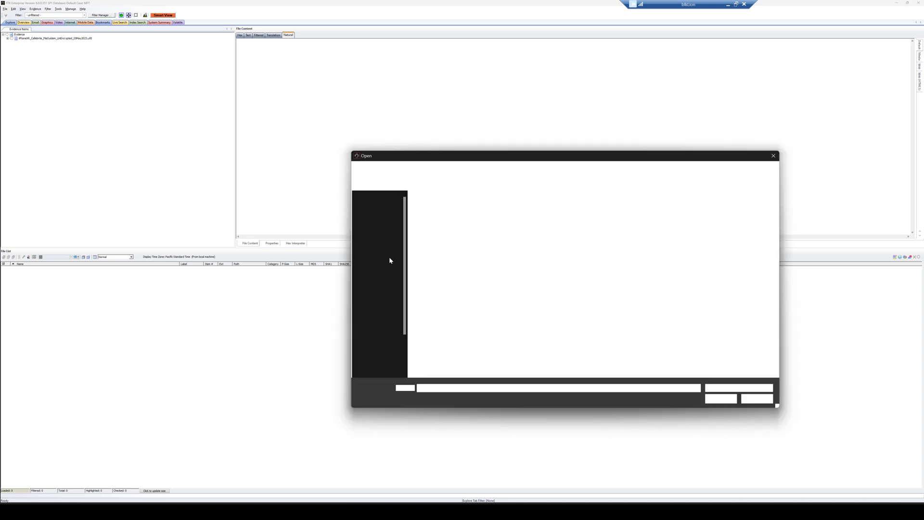
Add Apple_iPhone X (A1901).ufd from the MobileDevProvided folder as live evidence, without creating an image of it
{"action": "left_click", "coordinate": [472, 222]}
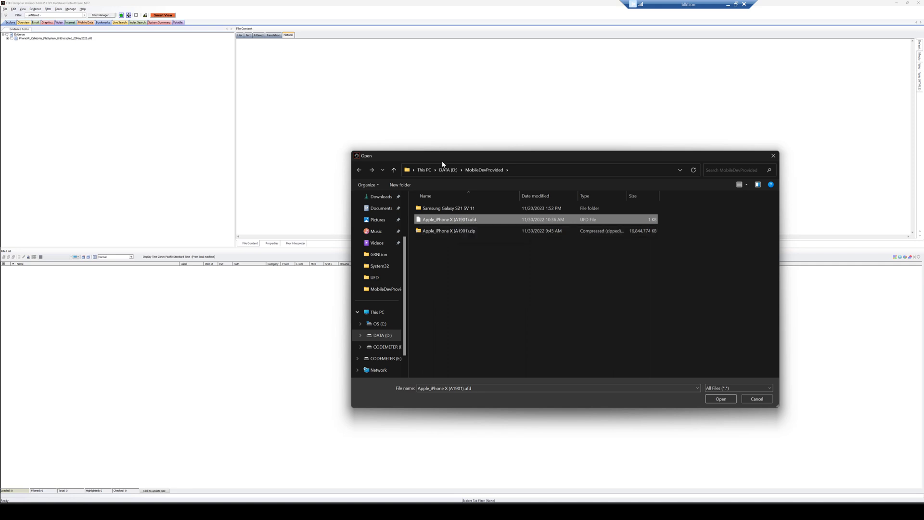
{"action": "left_click_drag", "start_coordinate": [442, 164], "coordinate": [489, 198]}
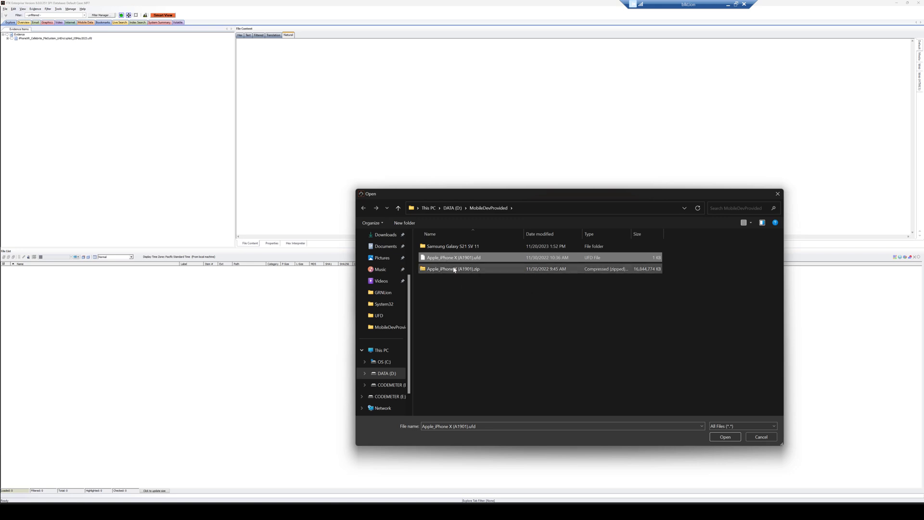
{"action": "left_click_drag", "start_coordinate": [443, 196], "coordinate": [484, 198]}
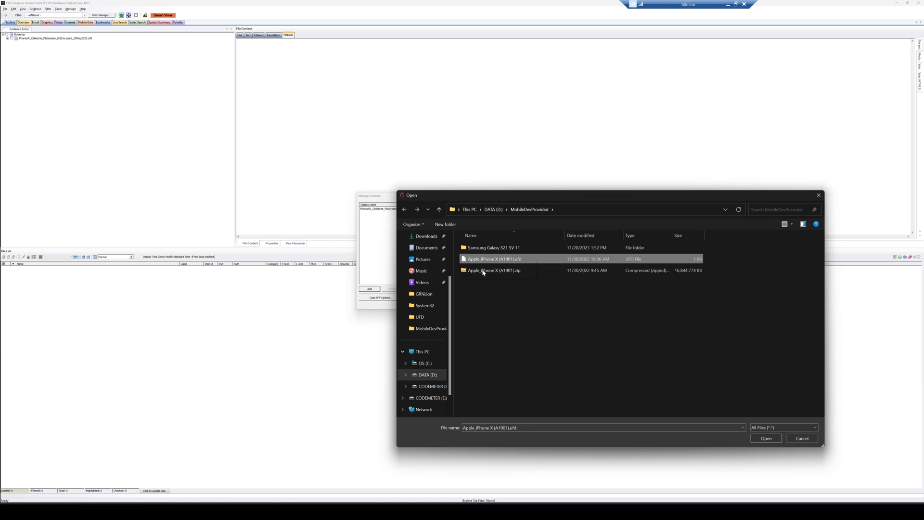
{"action": "left_click", "coordinate": [767, 438]}
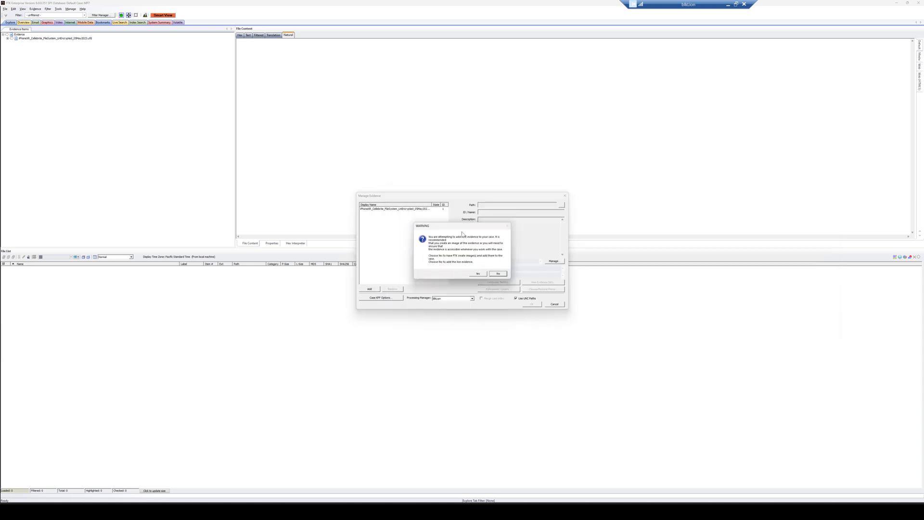
{"action": "left_click", "coordinate": [499, 274]}
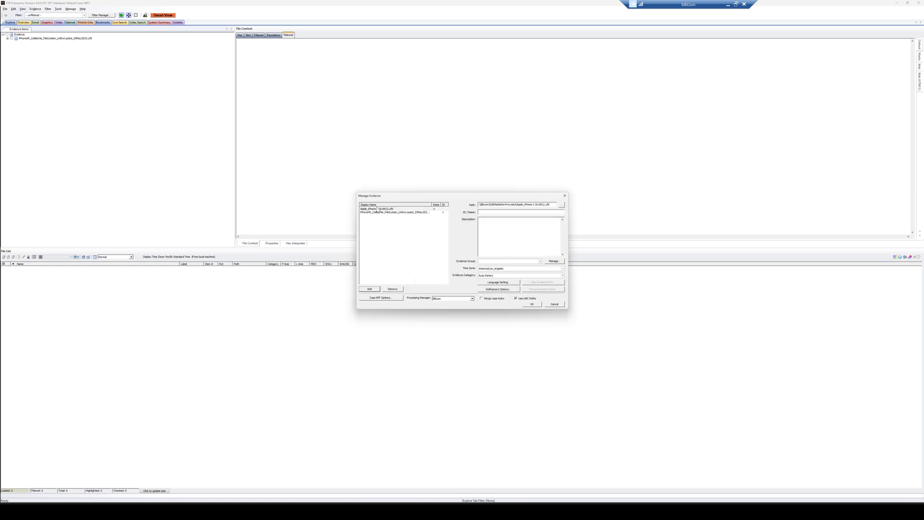
Set the evidence category of the added iPhone X file to iOS and submit the evidence
{"action": "mouse_move", "coordinate": [404, 213]}
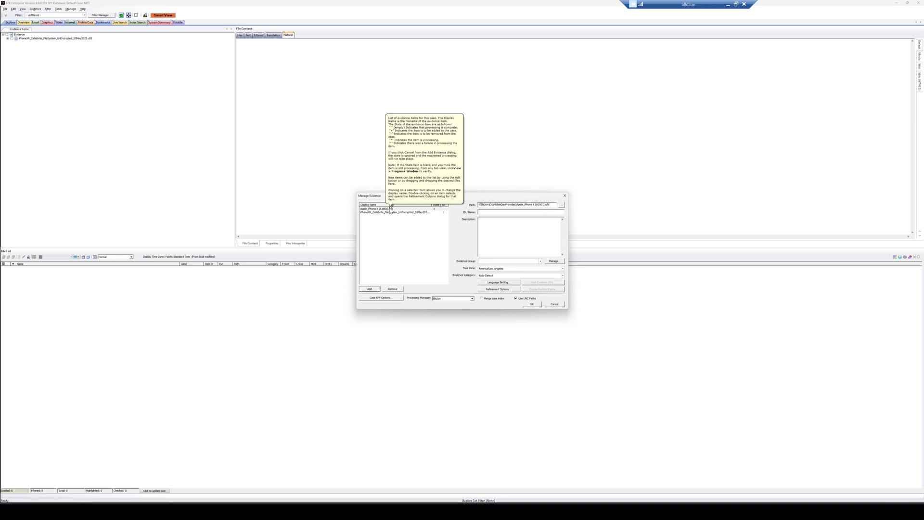
{"action": "left_click", "coordinate": [489, 276]}
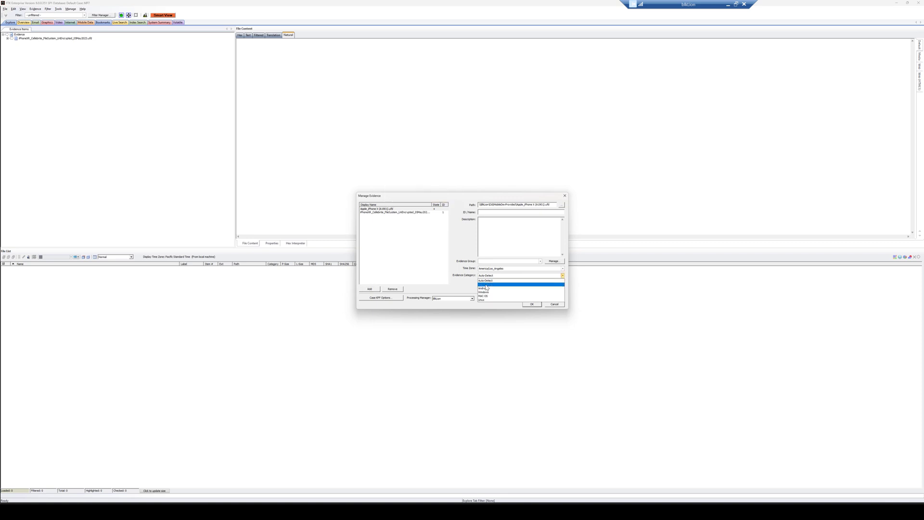
{"action": "left_click", "coordinate": [486, 285]}
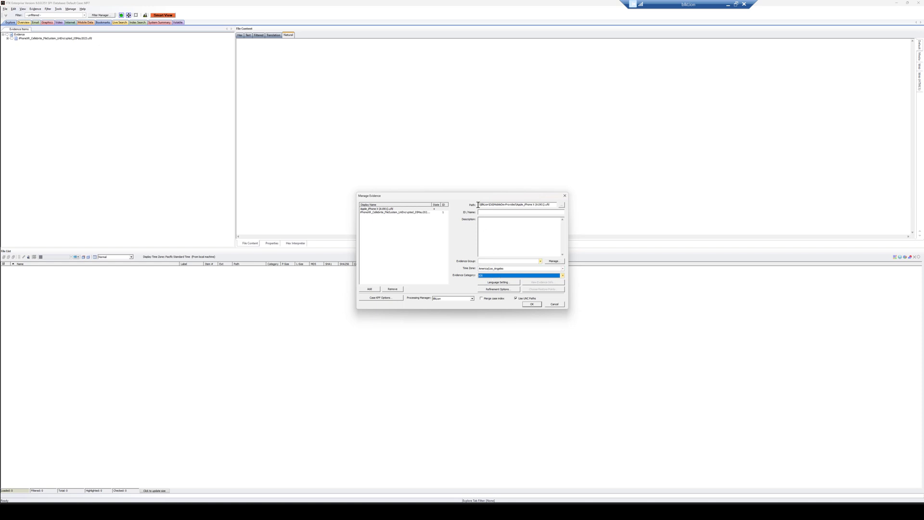
{"action": "left_click", "coordinate": [486, 275]}
{"action": "left_click", "coordinate": [486, 280]}
{"action": "left_click", "coordinate": [489, 276]}
{"action": "left_click", "coordinate": [484, 284]}
{"action": "left_click", "coordinate": [532, 305]}
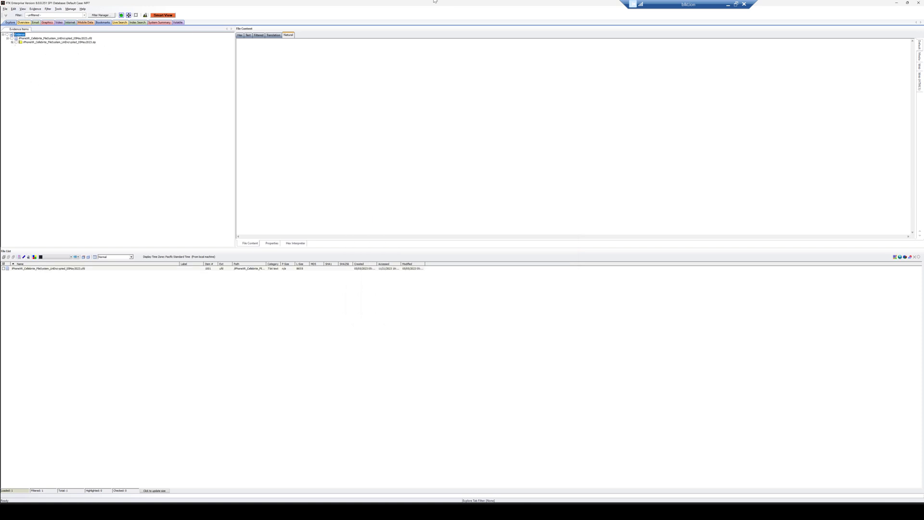
Open the current case in Smart View to review its evidence in FTK Central
{"action": "left_click", "coordinate": [165, 16]}
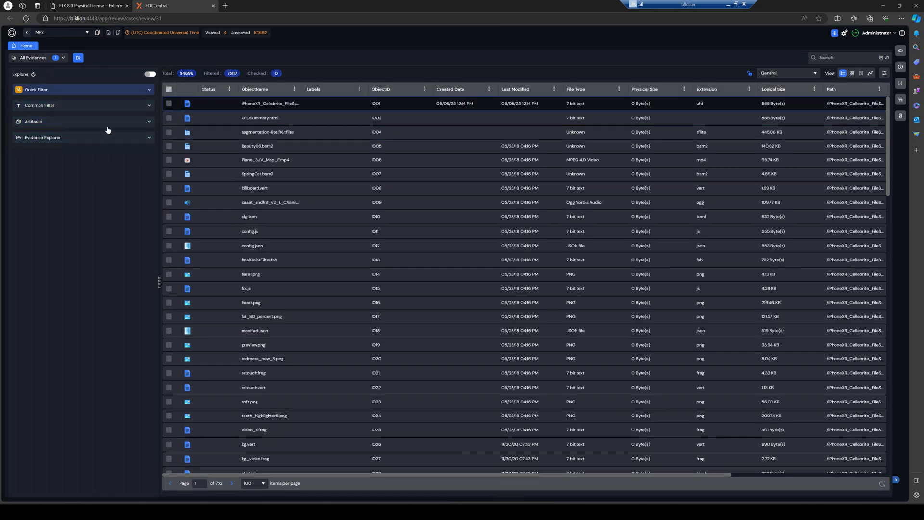
Expand the Mobile and System Summary artifact groups to review the artifact categories parsed from the iPhone
{"action": "left_click", "coordinate": [140, 122]}
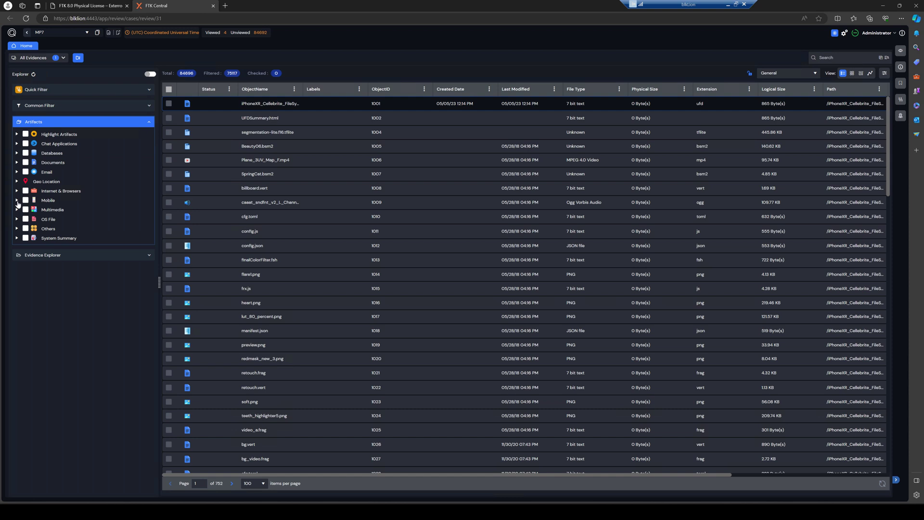
{"action": "left_click", "coordinate": [17, 200]}
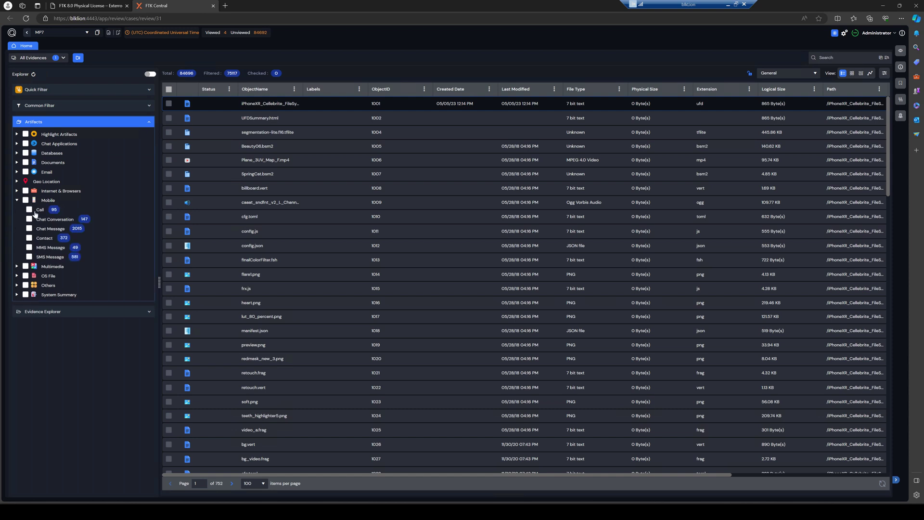
{"action": "left_click", "coordinate": [17, 295]}
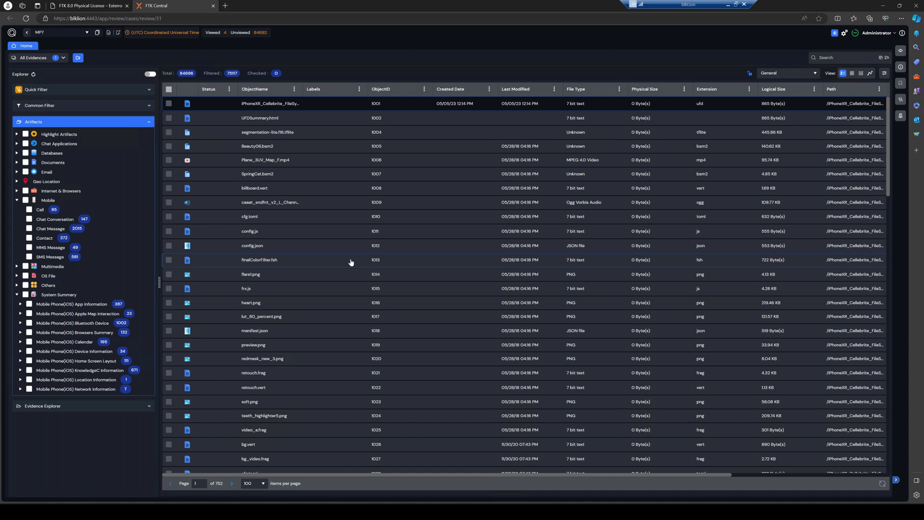
{"action": "left_click", "coordinate": [882, 5]}
{"action": "left_click", "coordinate": [918, 2]}
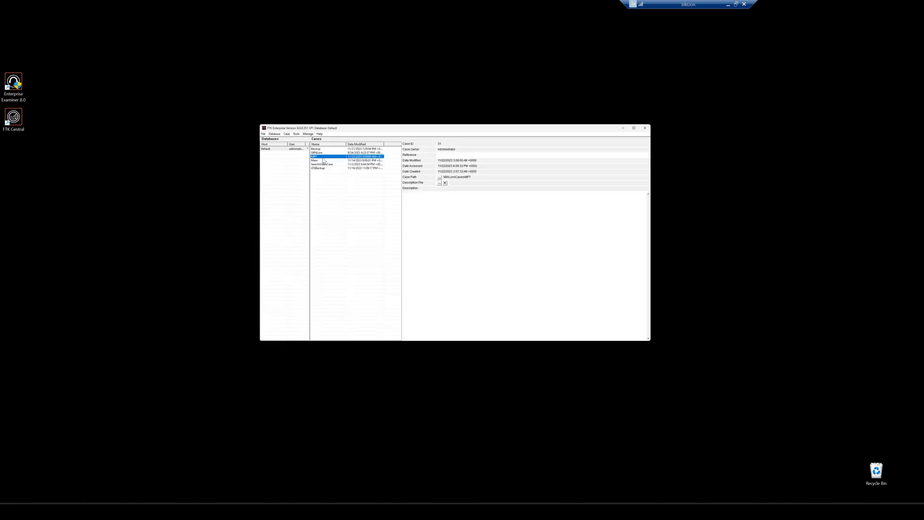
{"action": "double_click", "coordinate": [316, 158]}
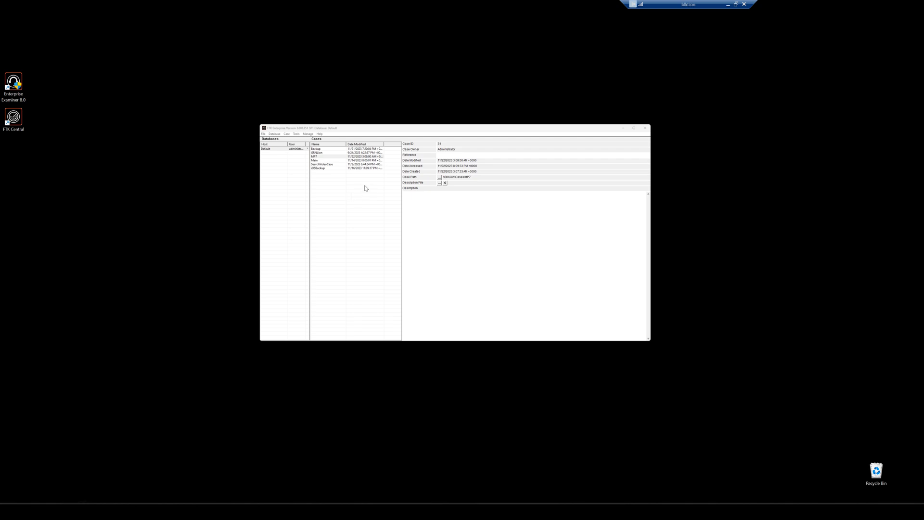
{"action": "left_click", "coordinate": [639, 198]}
Return to the browser and check the price on the FTK 8.0 Physical License store page
{"action": "mouse_move", "coordinate": [487, 511]}
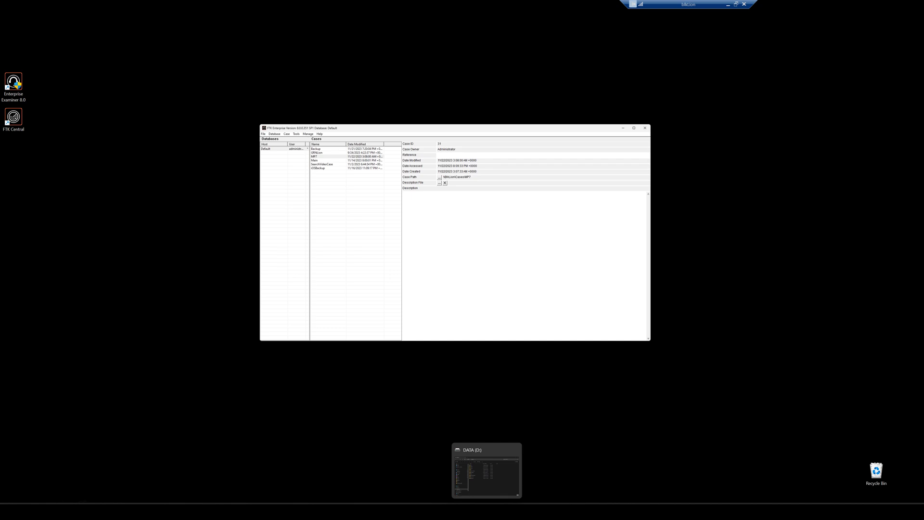
{"action": "left_click", "coordinate": [507, 511]}
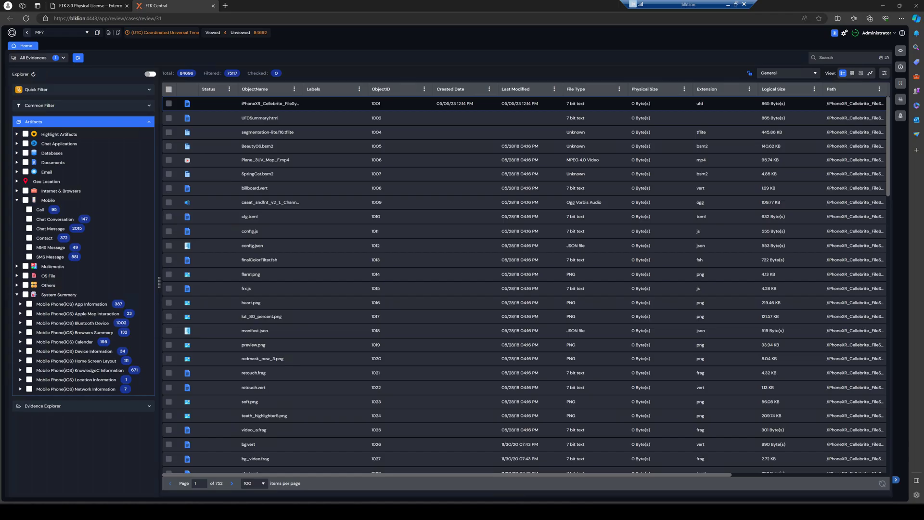
{"action": "left_click", "coordinate": [89, 5]}
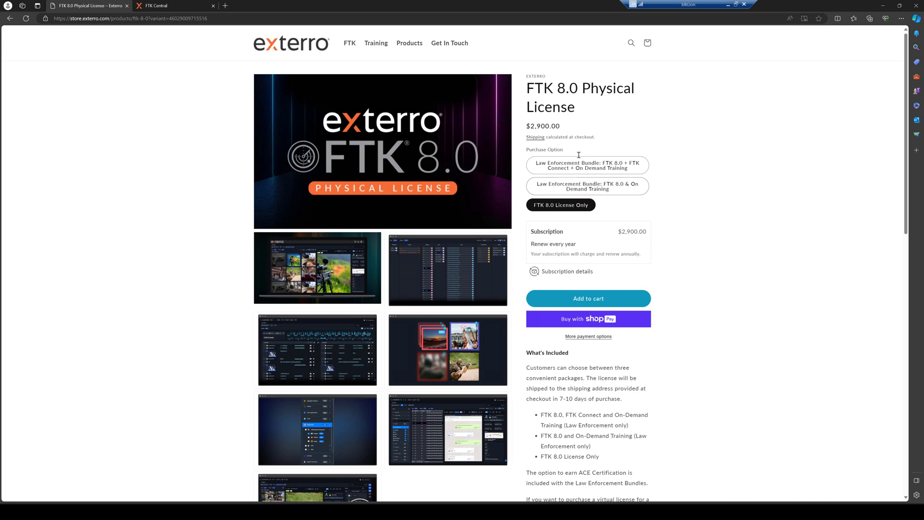
{"action": "double_click", "coordinate": [537, 127]}
Switch to File Explorer and browse into the nested iOS17Backup folder within Mobile on the DATA (D:) drive
{"action": "mouse_move", "coordinate": [550, 511]}
{"action": "left_click", "coordinate": [486, 512]}
{"action": "left_click", "coordinate": [883, 5]}
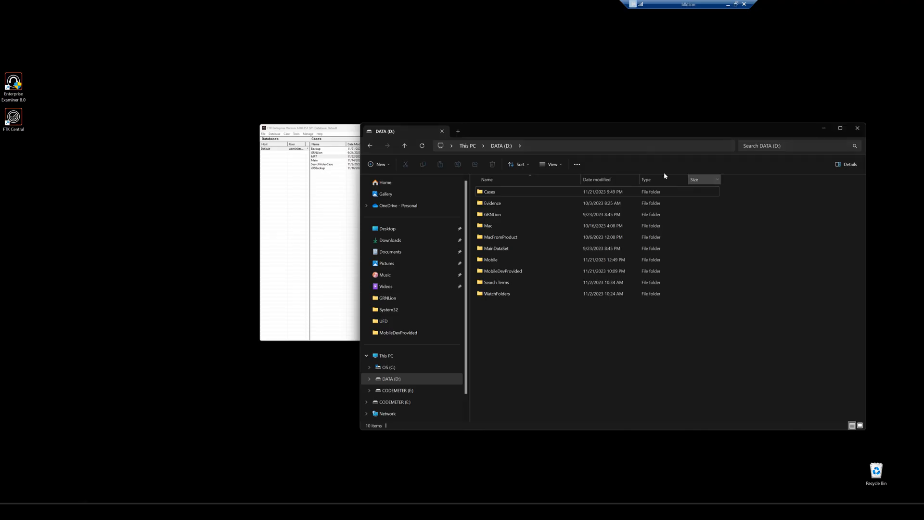
{"action": "left_click_drag", "start_coordinate": [561, 133], "coordinate": [461, 118]}
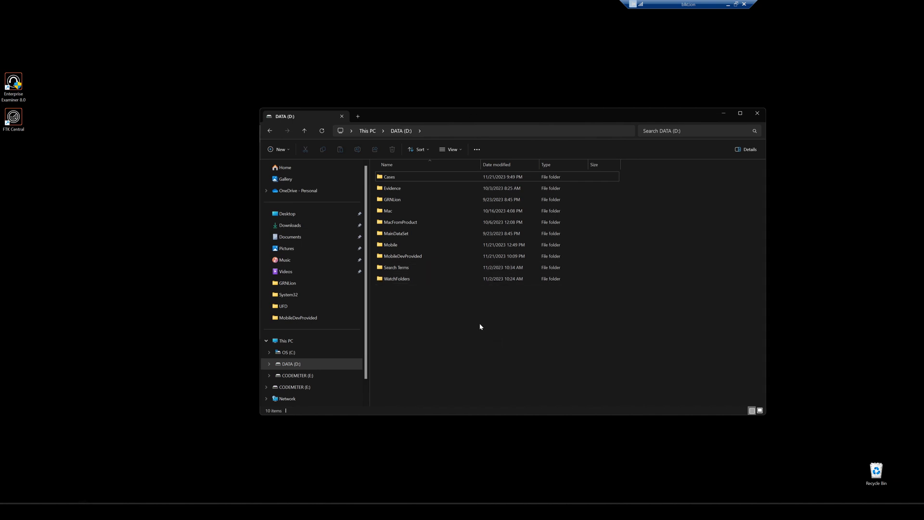
{"action": "double_click", "coordinate": [407, 247]}
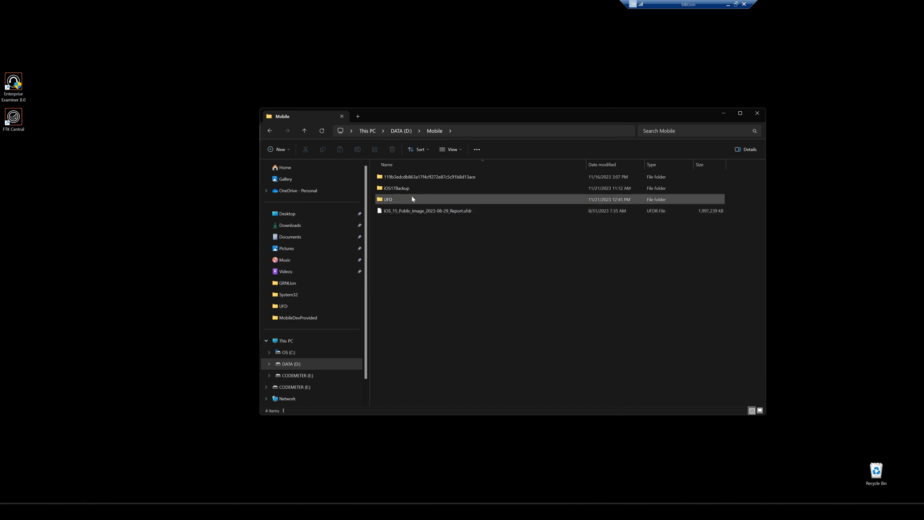
{"action": "double_click", "coordinate": [413, 188]}
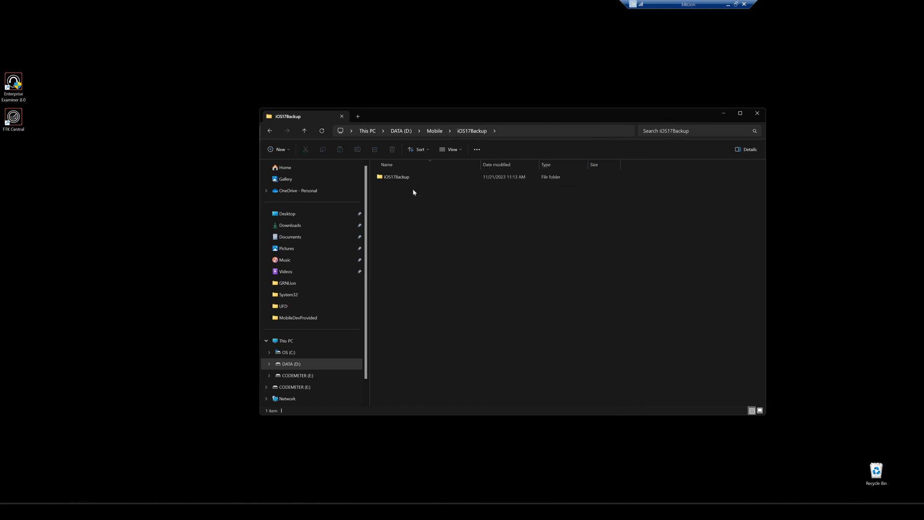
{"action": "double_click", "coordinate": [406, 178]}
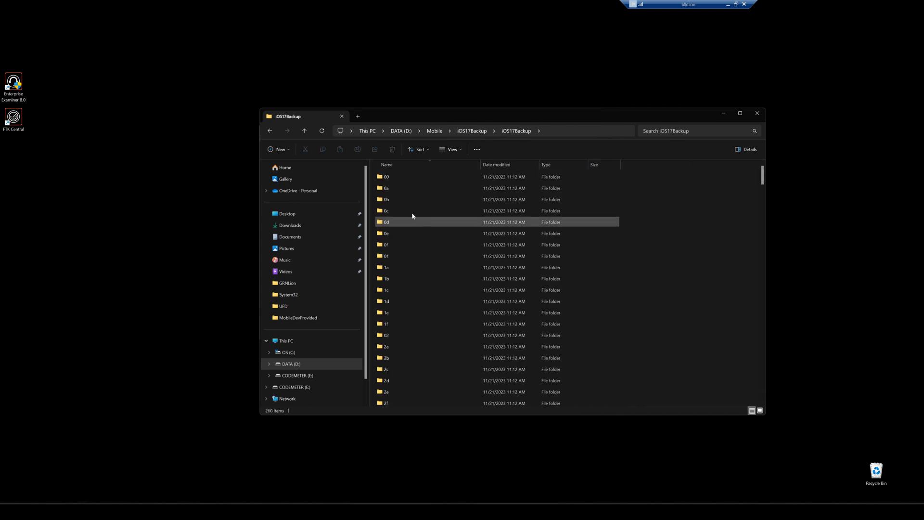
Go back to the Mobile folder and inspect the contents of the backup folder named with a long hexadecimal string
{"action": "key", "text": "alt+Left"}
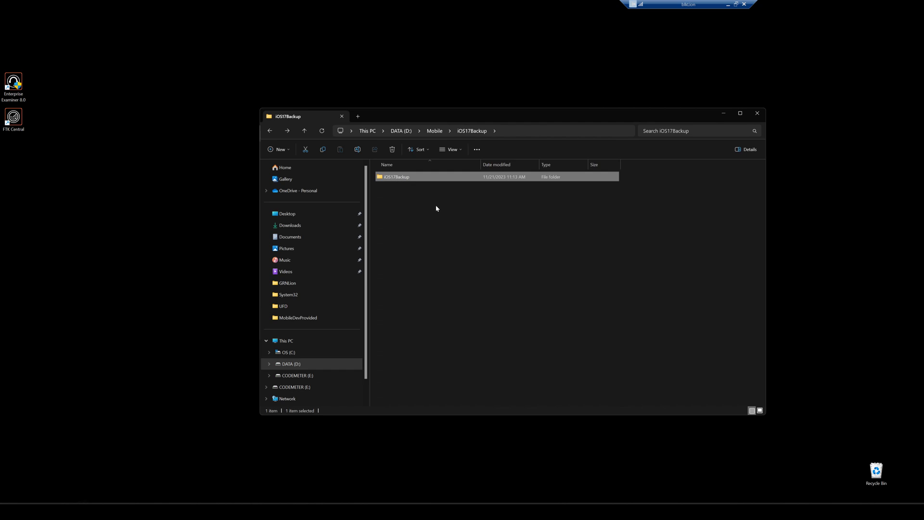
{"action": "key", "text": "alt+Left"}
{"action": "left_click", "coordinate": [395, 177]}
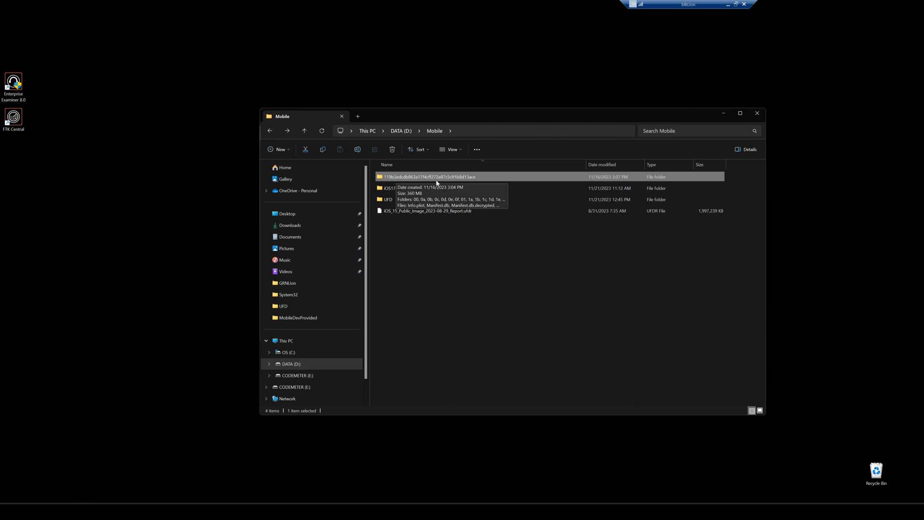
{"action": "double_click", "coordinate": [380, 178]}
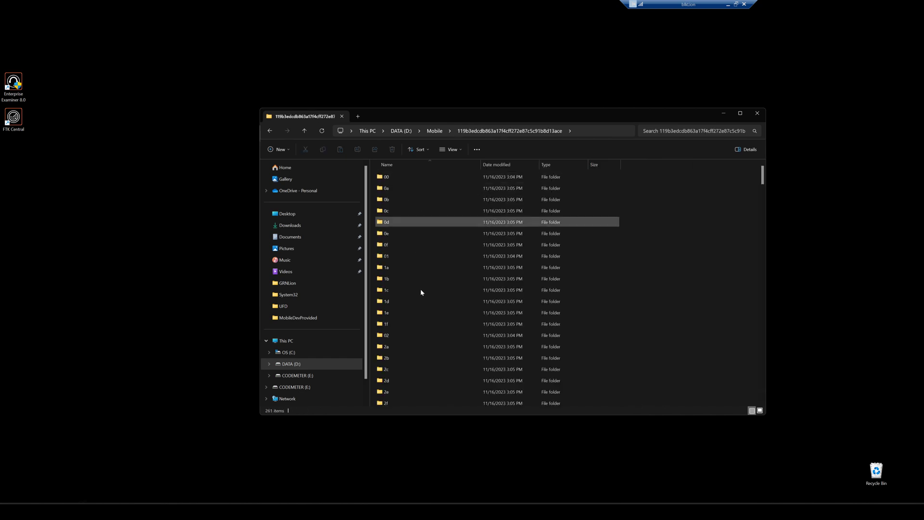
{"action": "scroll", "coordinate": [416, 330], "scroll_direction": "up", "scroll_amount": 8}
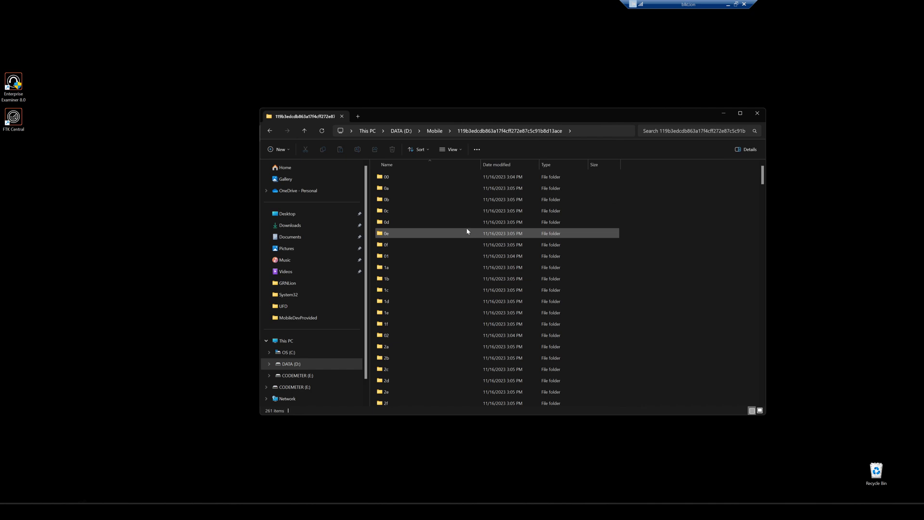
Return to the nested iOS17Backup folder and look through its two-character subfolders
{"action": "key", "text": "alt+Left"}
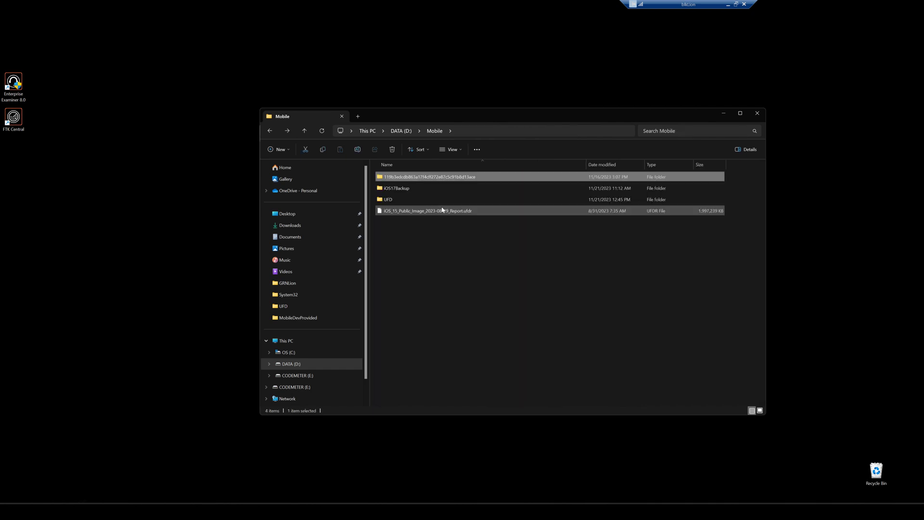
{"action": "left_click", "coordinate": [405, 191]}
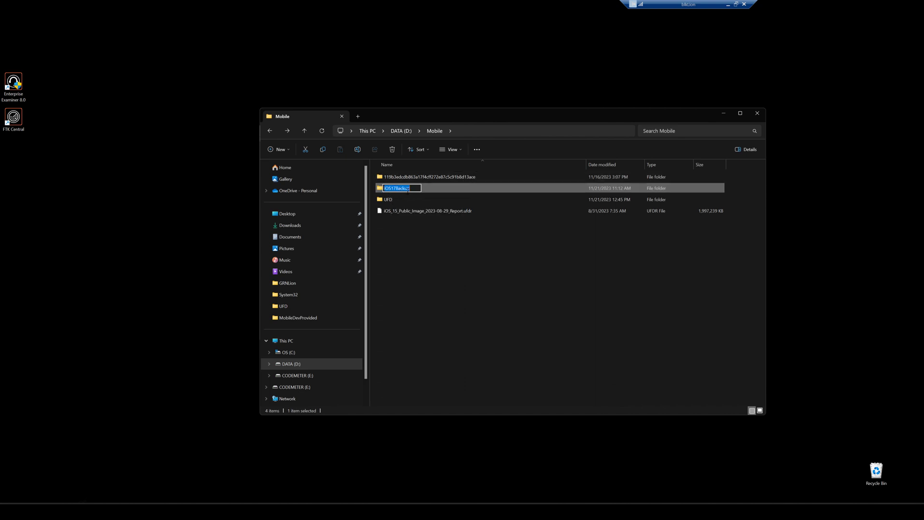
{"action": "double_click", "coordinate": [418, 188]}
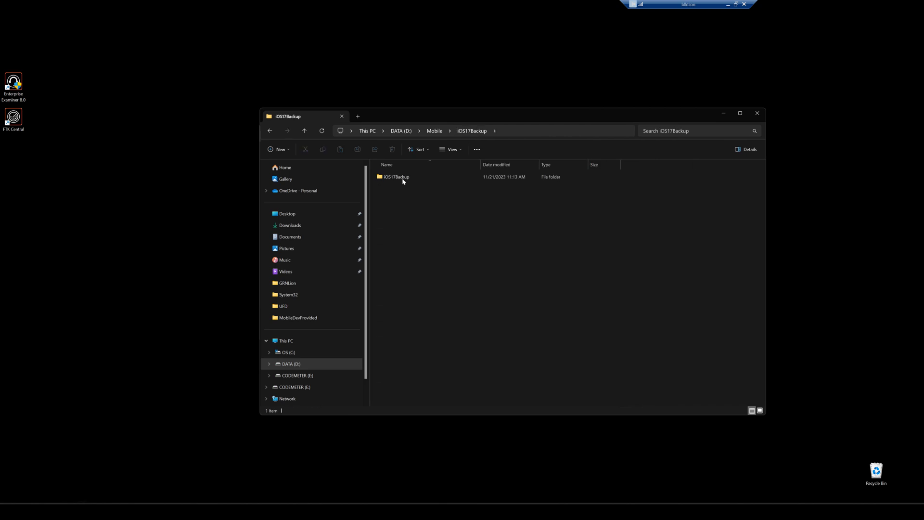
{"action": "left_click", "coordinate": [406, 180]}
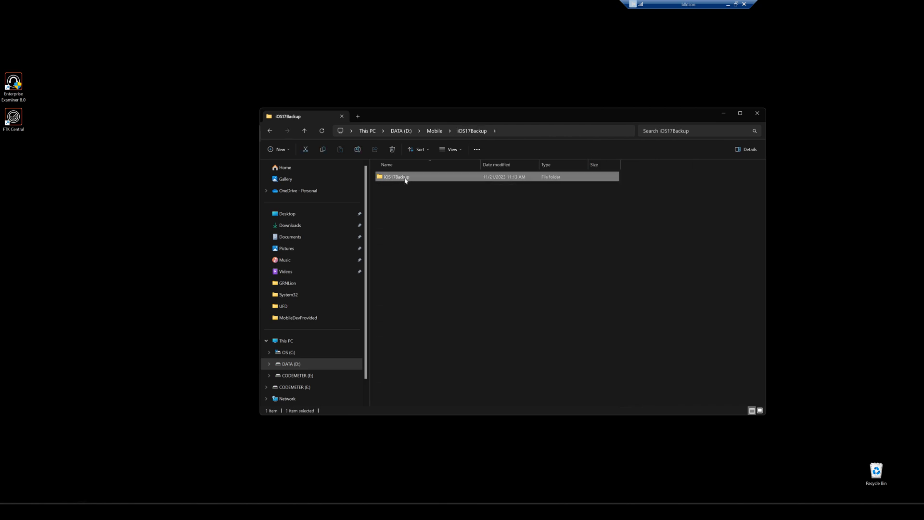
{"action": "double_click", "coordinate": [409, 182]}
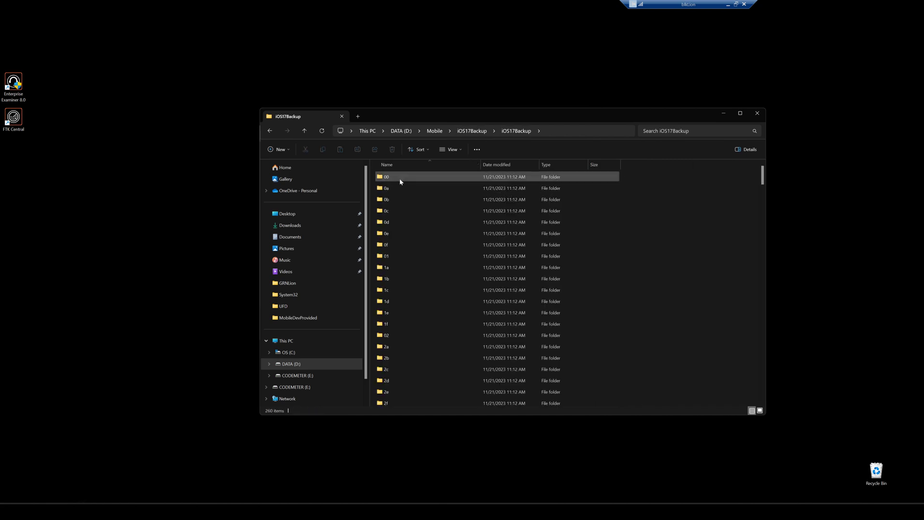
{"action": "scroll", "coordinate": [418, 243], "scroll_direction": "down", "scroll_amount": 20}
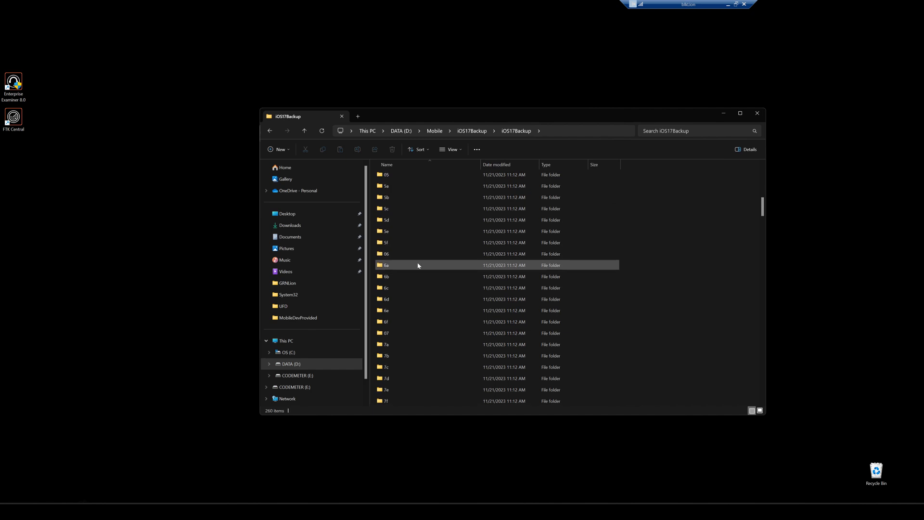
{"action": "scroll", "coordinate": [407, 262], "scroll_direction": "up", "scroll_amount": 20}
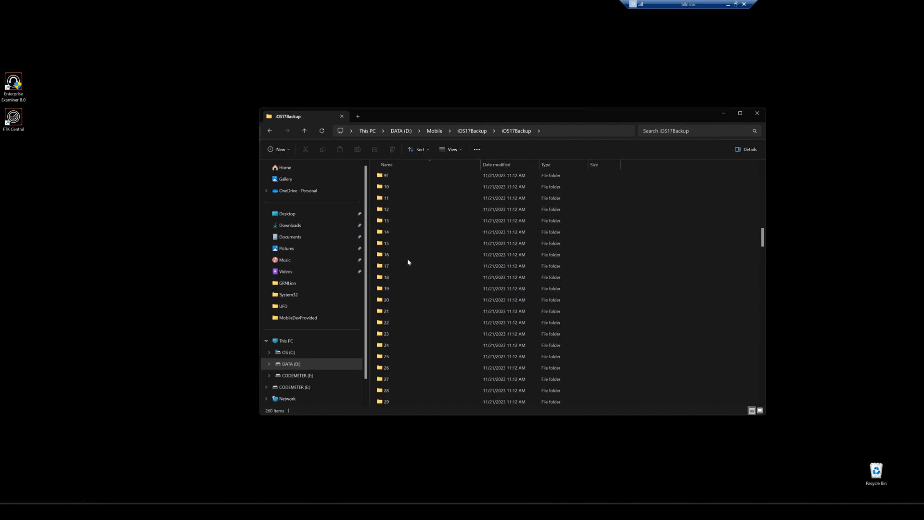
Open subfolder 00 of the iOS 17 backup and widen the Name column to fit the full file names
{"action": "double_click", "coordinate": [401, 178]}
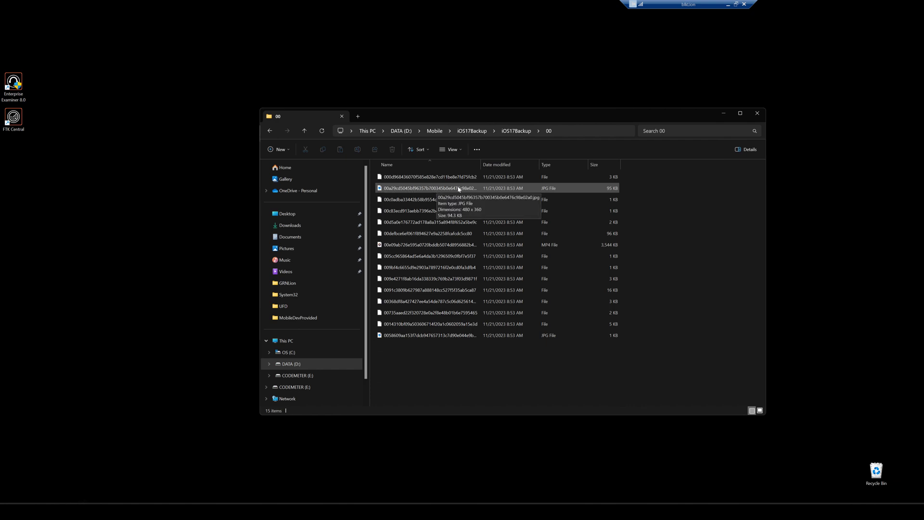
{"action": "left_click", "coordinate": [395, 191]}
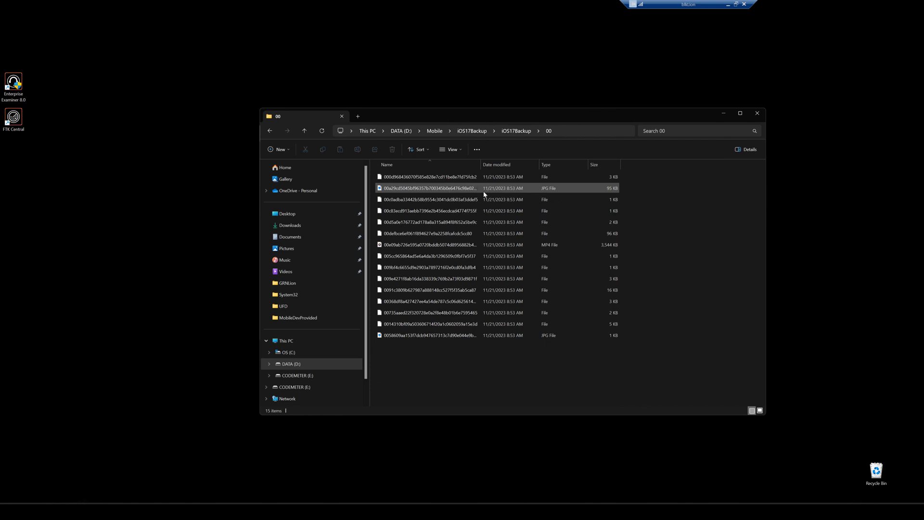
{"action": "double_click", "coordinate": [479, 165]}
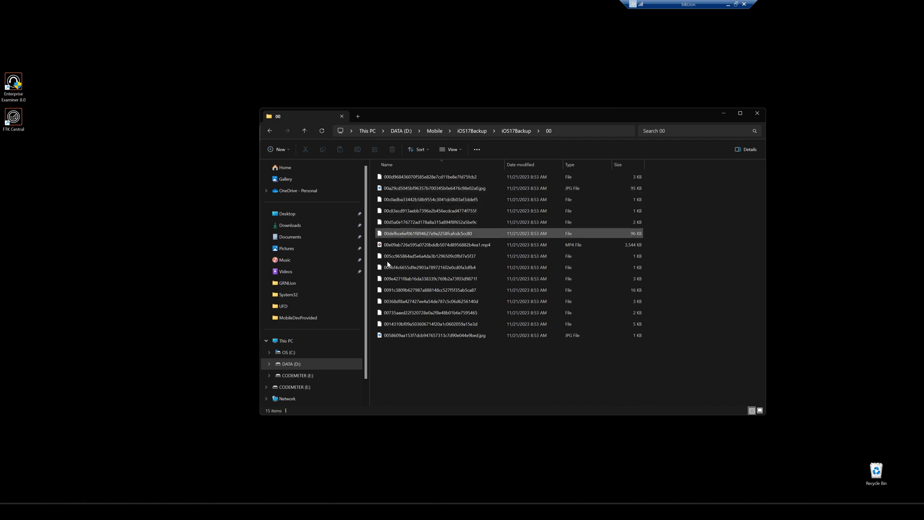
Go back up to the iOS17Backup folder and open its Manifest.db file in SQLiteStudio
{"action": "key", "text": "alt+Up"}
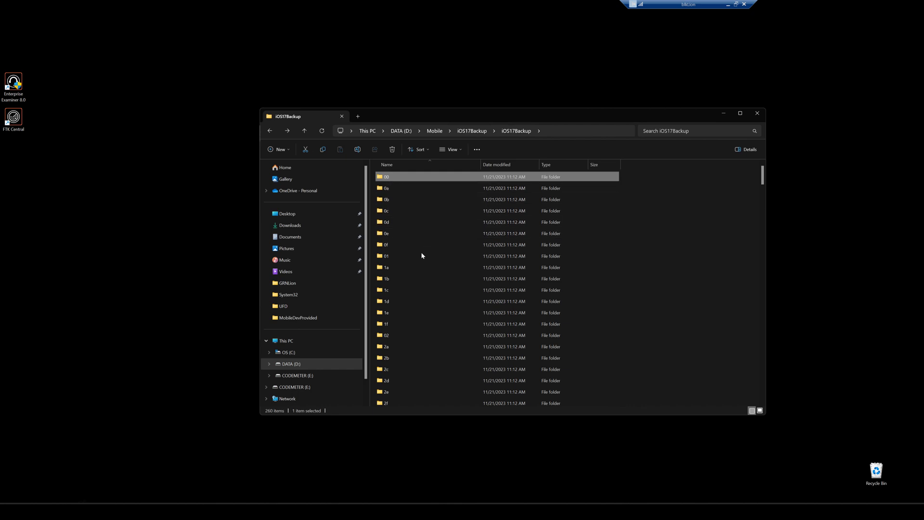
{"action": "scroll", "coordinate": [398, 318], "scroll_direction": "down", "scroll_amount": 2}
{"action": "scroll", "coordinate": [401, 303], "scroll_direction": "down", "scroll_amount": 20}
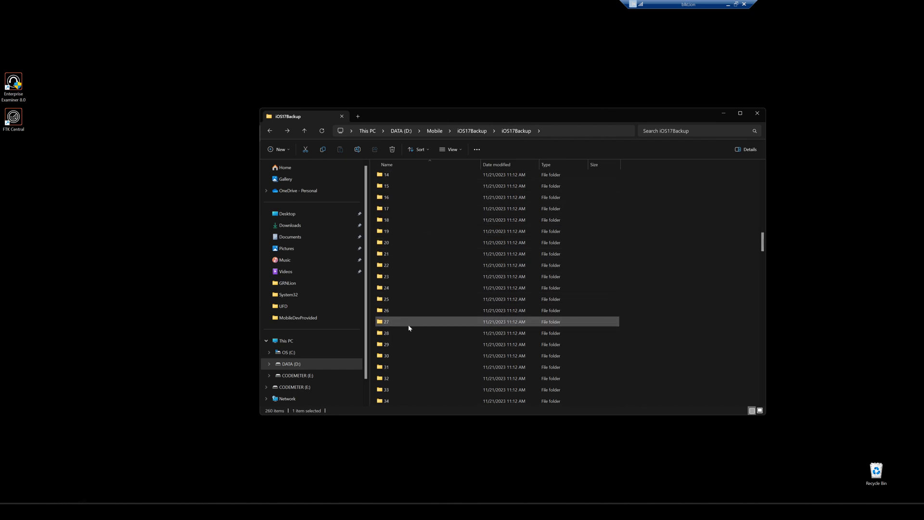
{"action": "scroll", "coordinate": [405, 291], "scroll_direction": "down", "scroll_amount": 20}
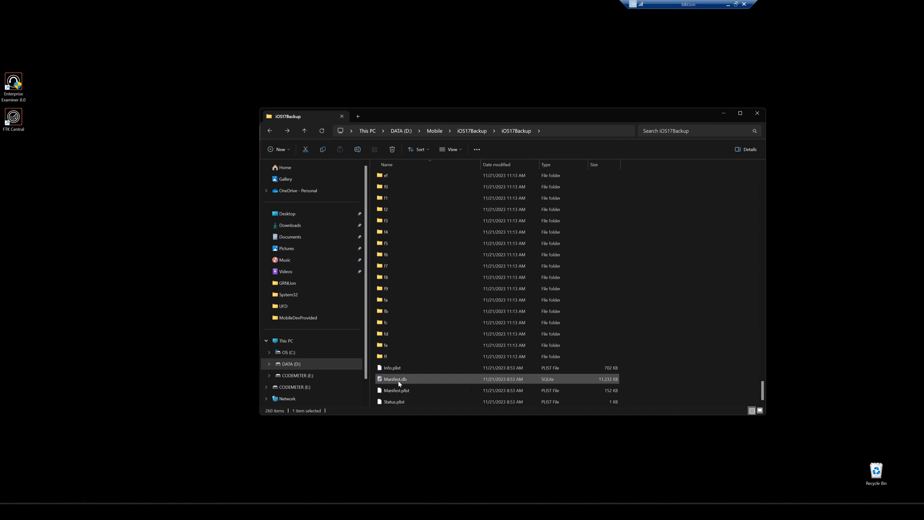
{"action": "left_click", "coordinate": [398, 384]}
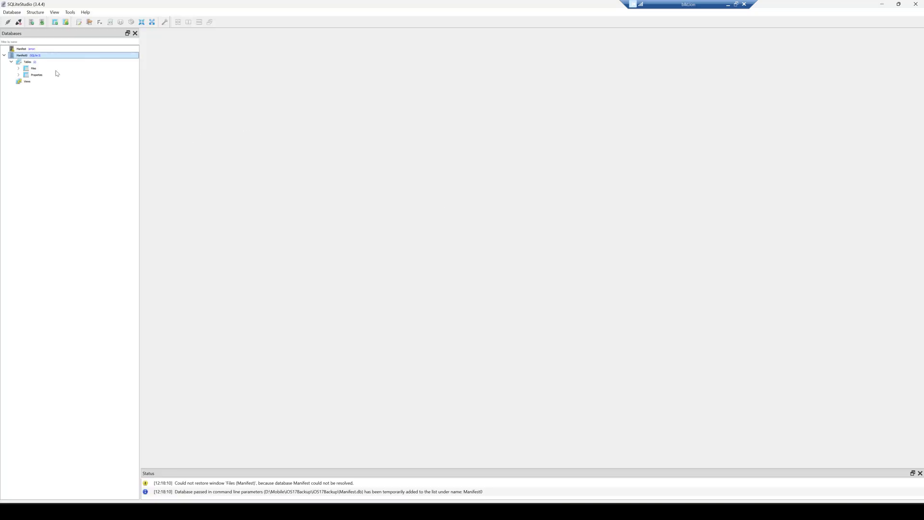
Open the data of the Files table in the manifest database and examine its file IDs, domains and relative paths
{"action": "left_click", "coordinate": [19, 68]}
{"action": "double_click", "coordinate": [34, 70]}
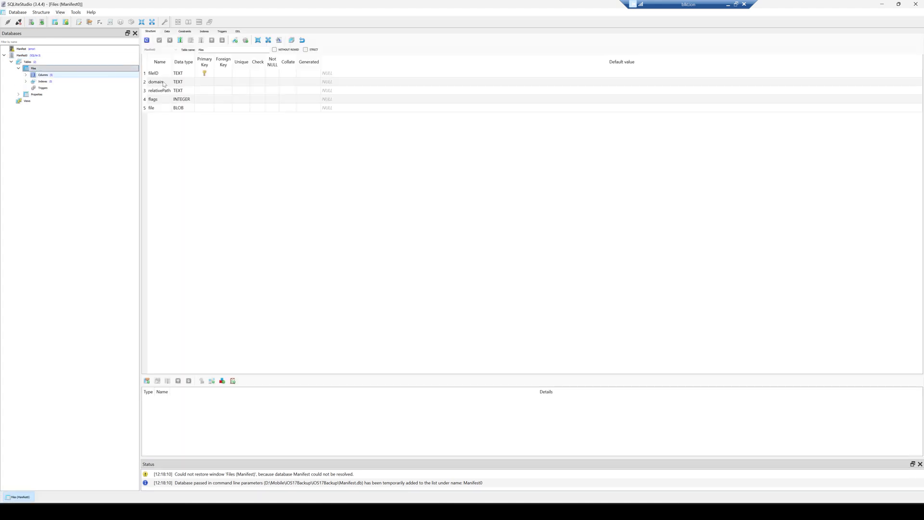
{"action": "left_click", "coordinate": [171, 32]}
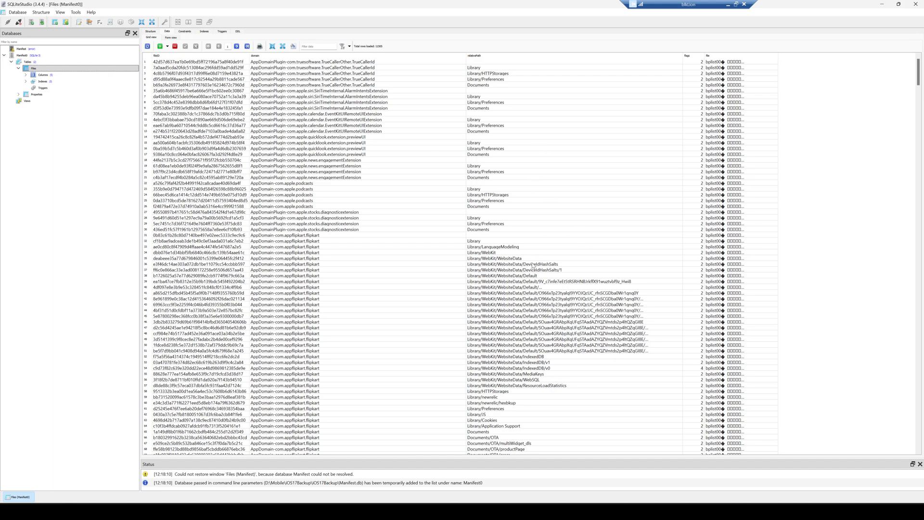
{"action": "scroll", "coordinate": [534, 270], "scroll_direction": "down", "scroll_amount": 20}
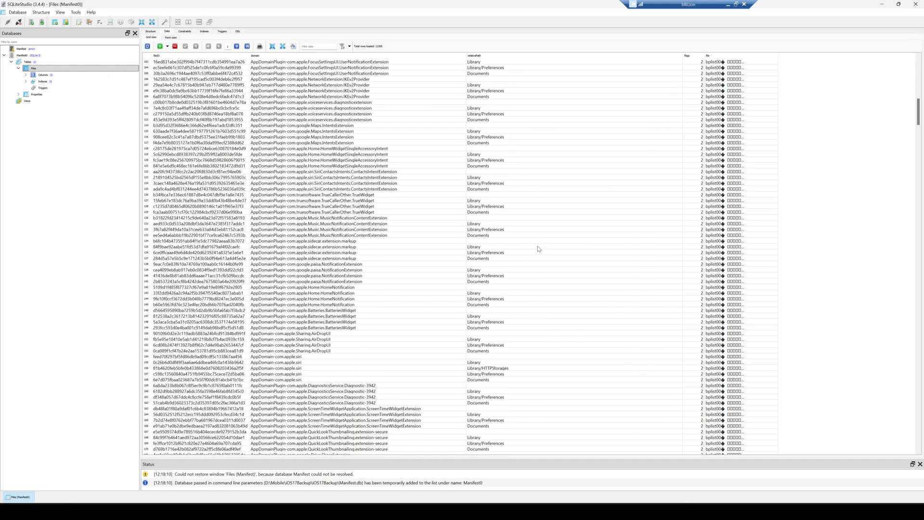
{"action": "scroll", "coordinate": [538, 249], "scroll_direction": "down", "scroll_amount": 20}
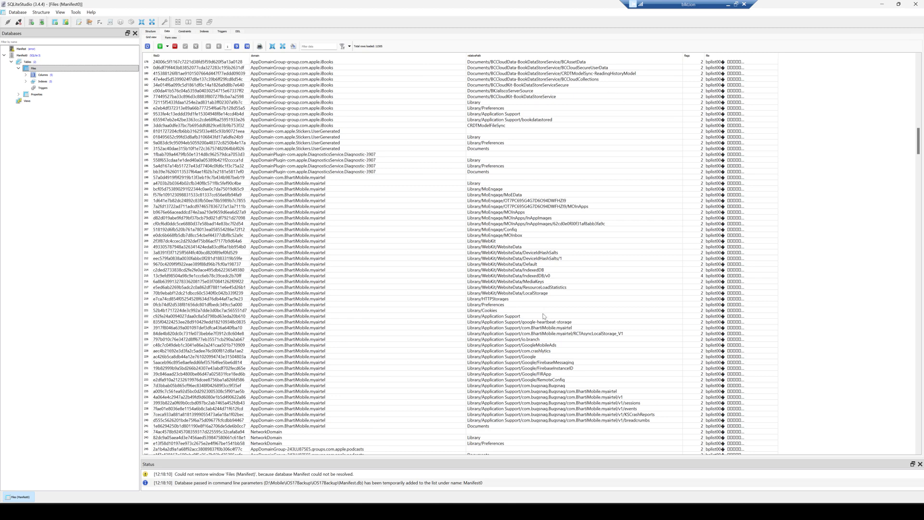
Finish looking through the manifest's Files table, close SQLiteStudio and go back up to the Mobile folder
{"action": "scroll", "coordinate": [540, 400], "scroll_direction": "down", "scroll_amount": 13}
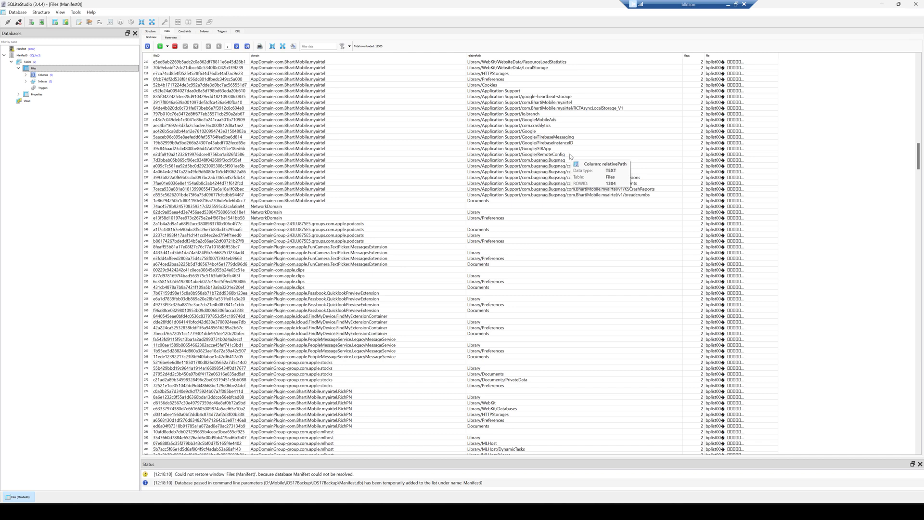
{"action": "left_click", "coordinate": [915, 5]}
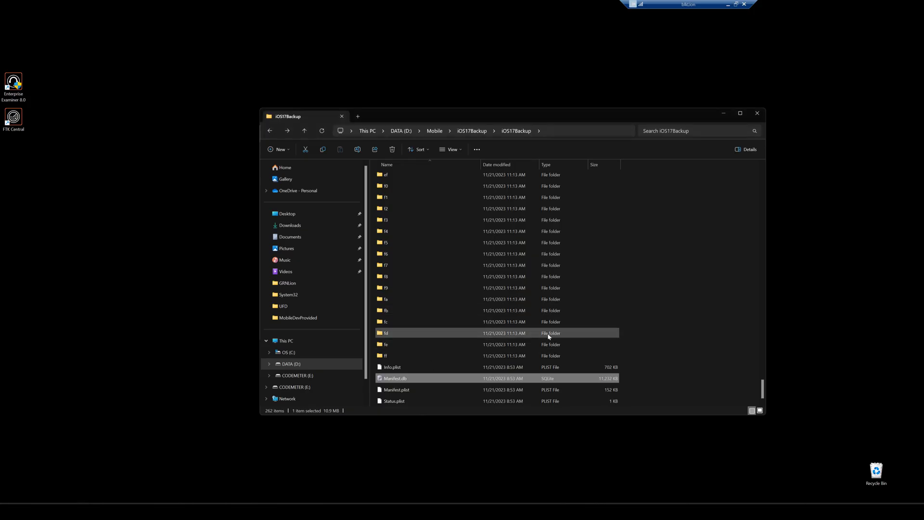
{"action": "key", "text": "alt+Up"}
{"action": "key", "text": "alt+Up"}
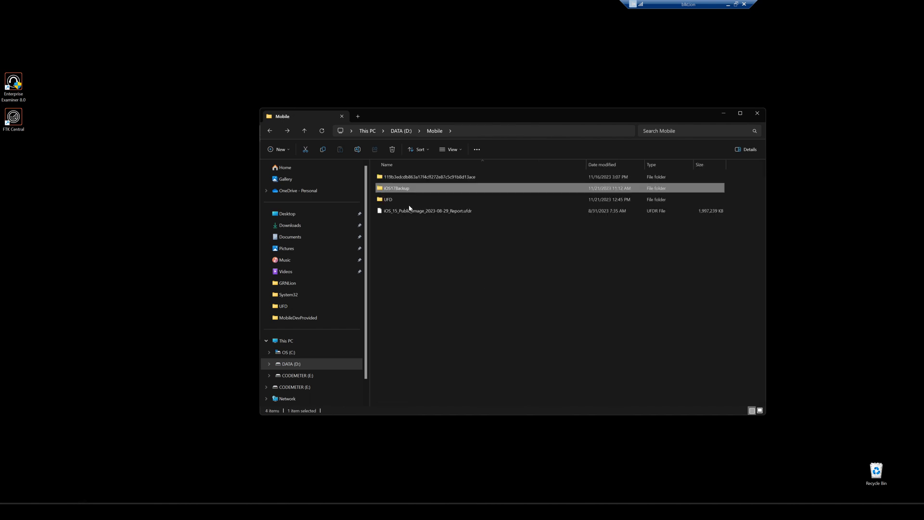
Look through the nested iOS17Backup folder levels, return to the Mobile folder and highlight its two backup folders
{"action": "double_click", "coordinate": [406, 189]}
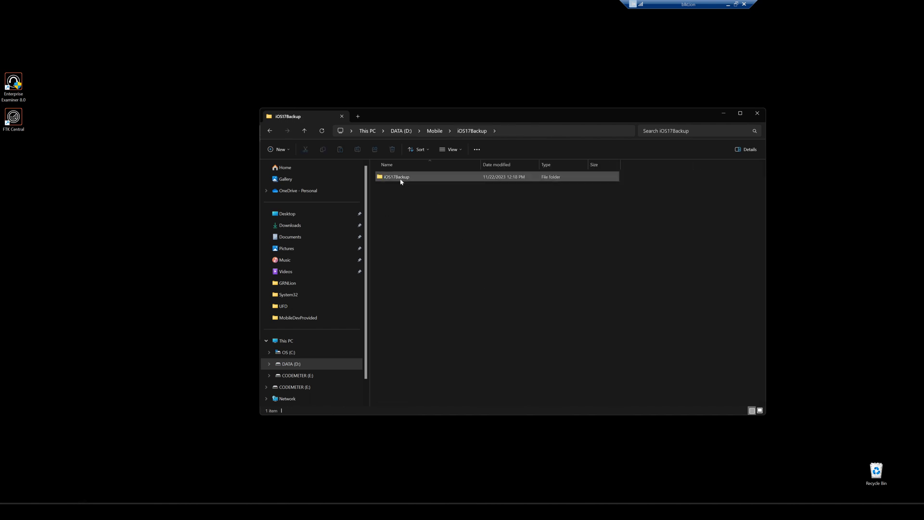
{"action": "left_click", "coordinate": [401, 181]}
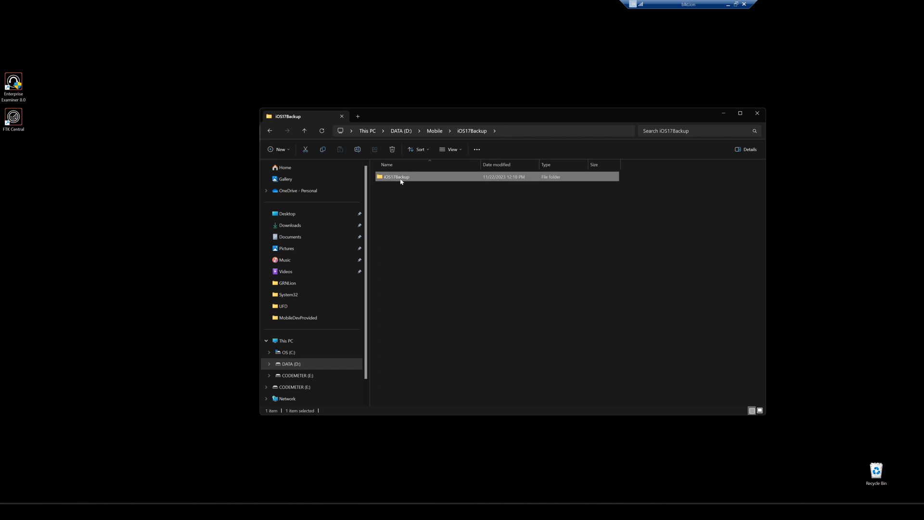
{"action": "double_click", "coordinate": [400, 179]}
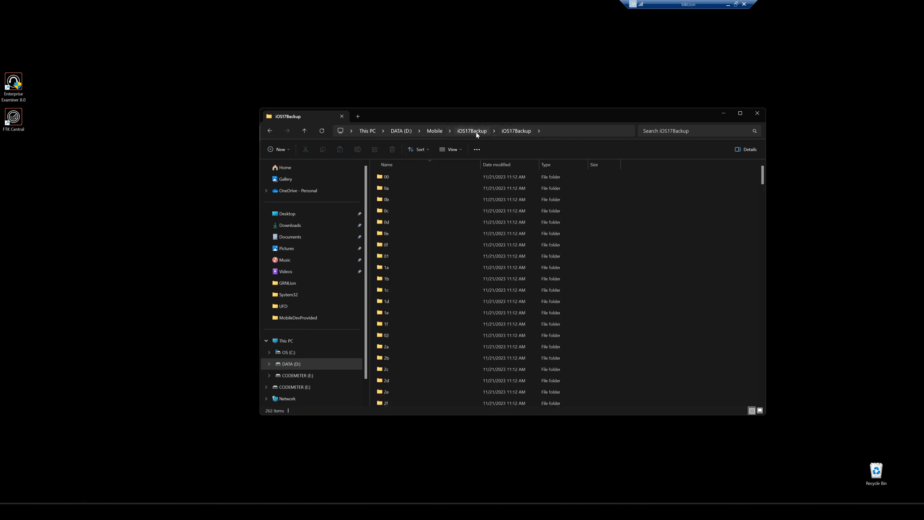
{"action": "left_click", "coordinate": [470, 131]}
{"action": "double_click", "coordinate": [419, 176]}
{"action": "key", "text": "alt+Up"}
{"action": "key", "text": "alt+Up"}
{"action": "left_click", "coordinate": [404, 177]}
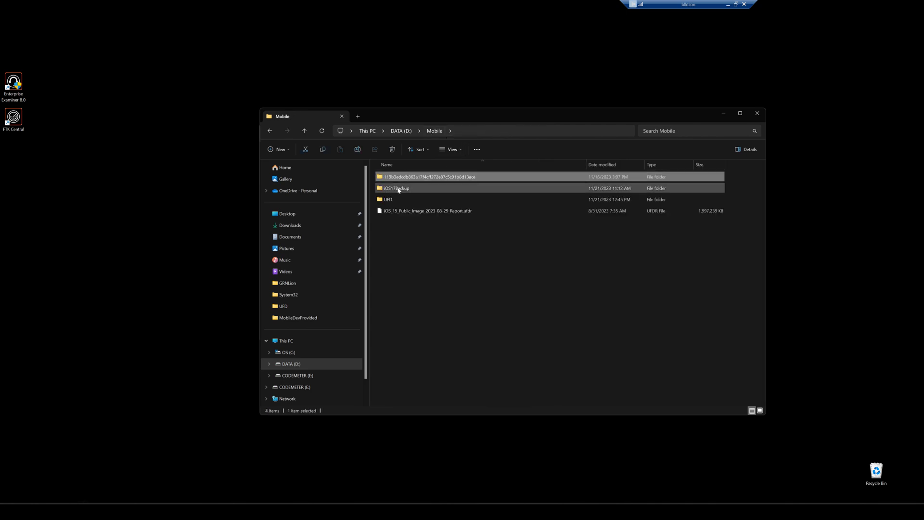
{"action": "left_click", "coordinate": [404, 189]}
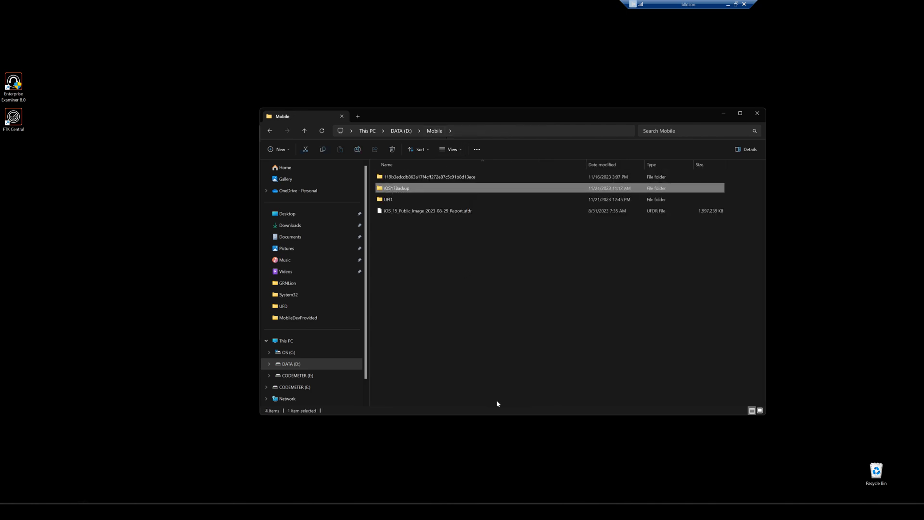
Switch to FTK Enterprise and fill in a new case named Backup with the Mobile Processing profile, cancelling without creating it
{"action": "left_click", "coordinate": [551, 471]}
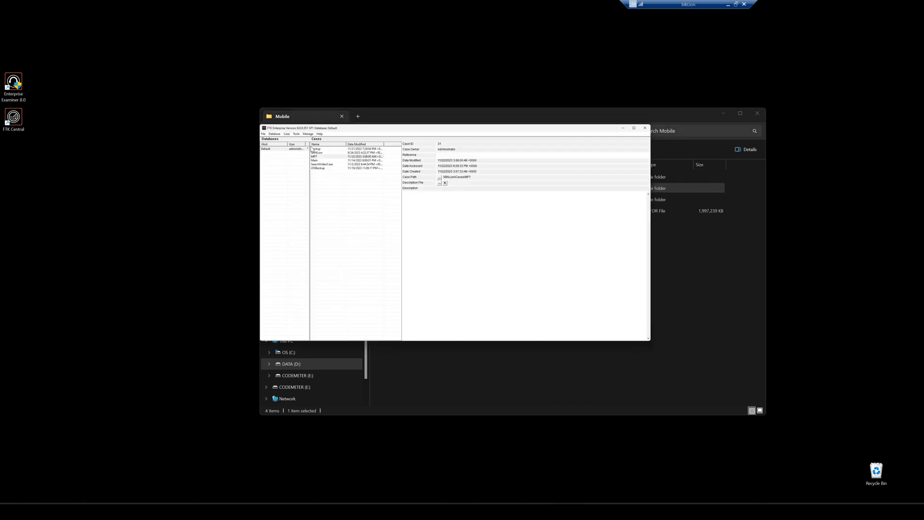
{"action": "left_click", "coordinate": [287, 134]}
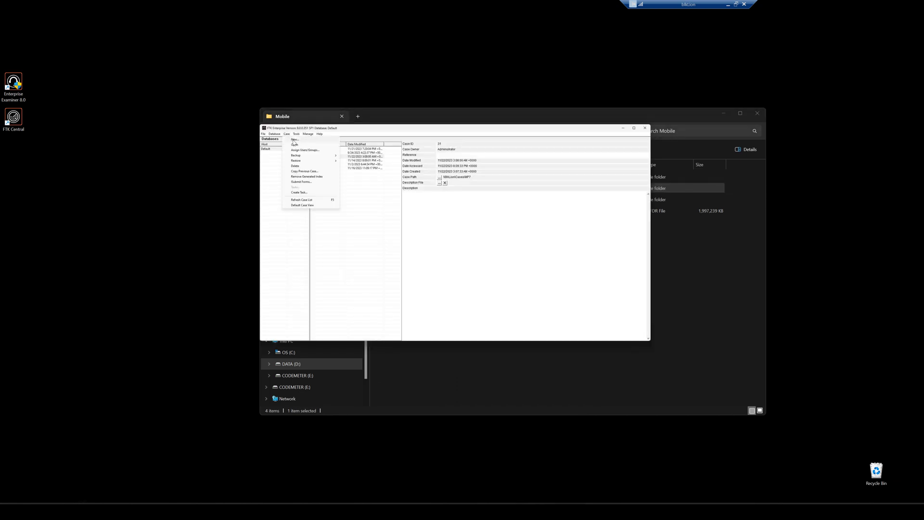
{"action": "left_click", "coordinate": [294, 139]}
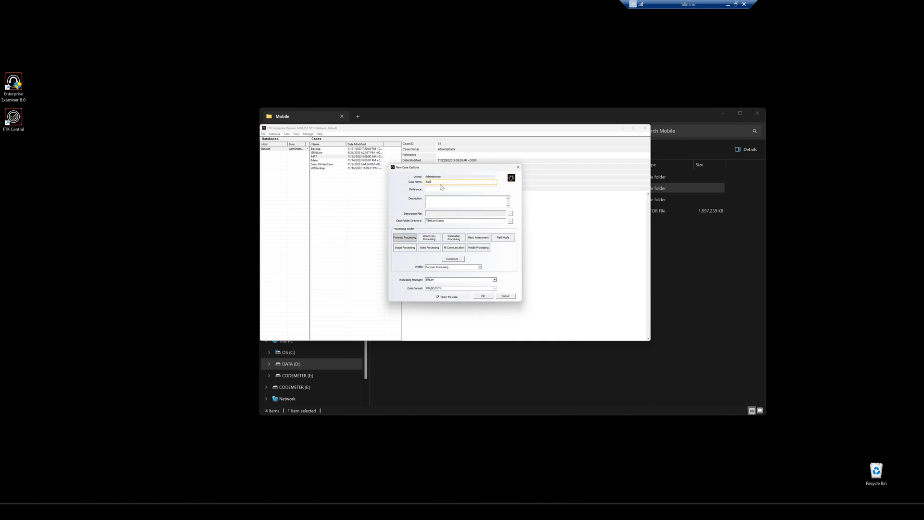
{"action": "left_click", "coordinate": [480, 250]}
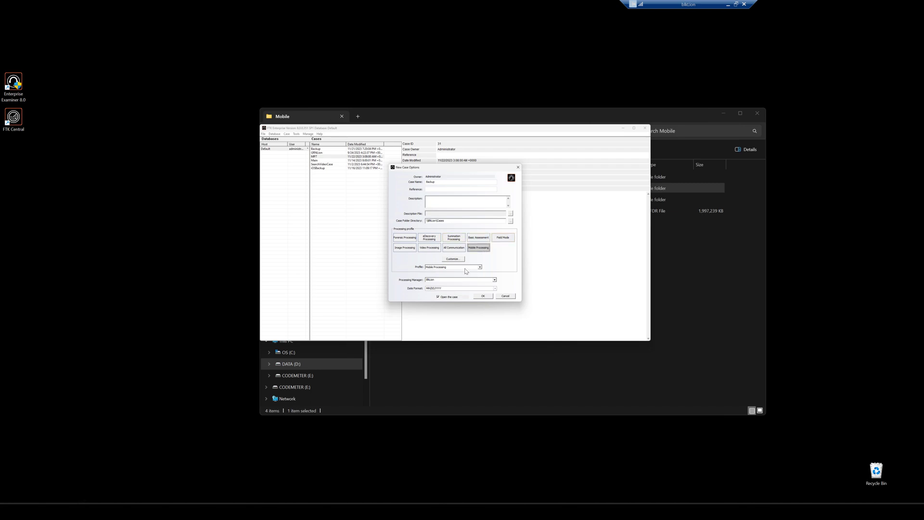
{"action": "left_click", "coordinate": [505, 296]}
Open the existing Backup case from the case list
{"action": "double_click", "coordinate": [316, 149]}
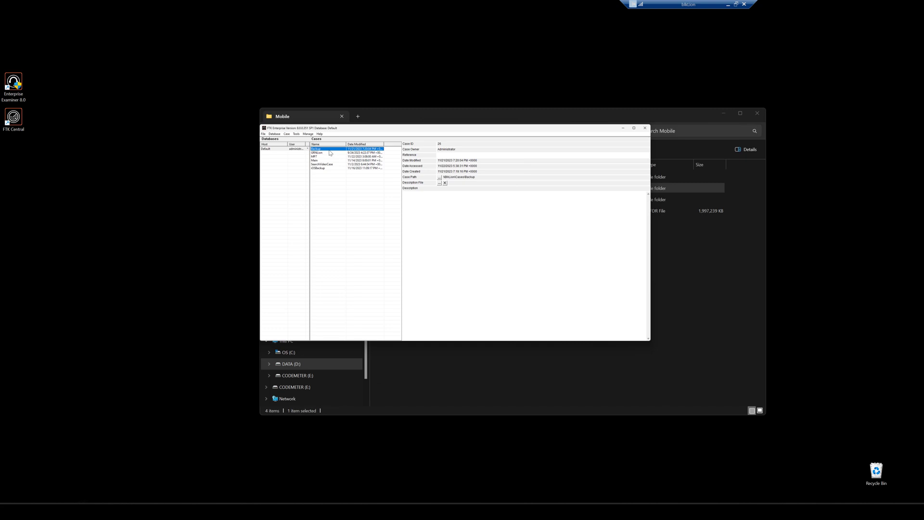
{"action": "left_click", "coordinate": [462, 249]}
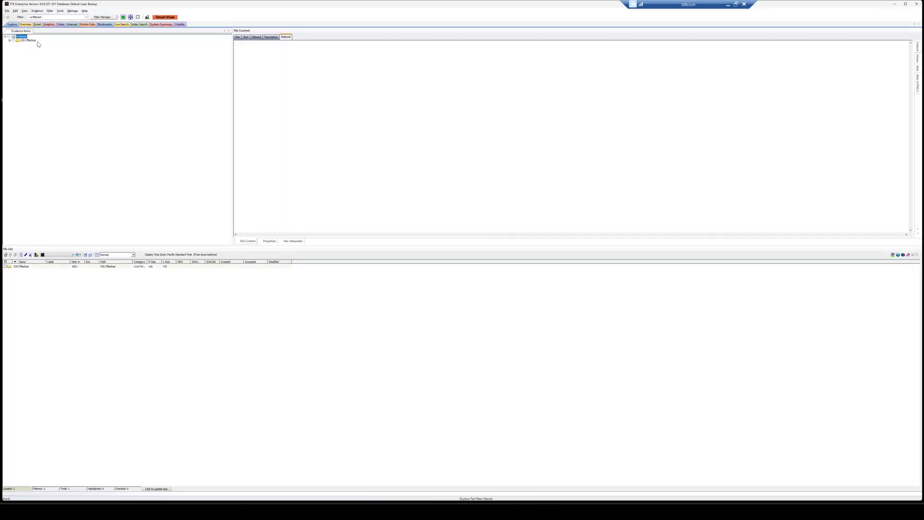
Add the long hexadecimal-named backup folder under D:\Mobile as contents-of-a-directory evidence, keeping it live rather than creating an image
{"action": "left_click", "coordinate": [38, 11]}
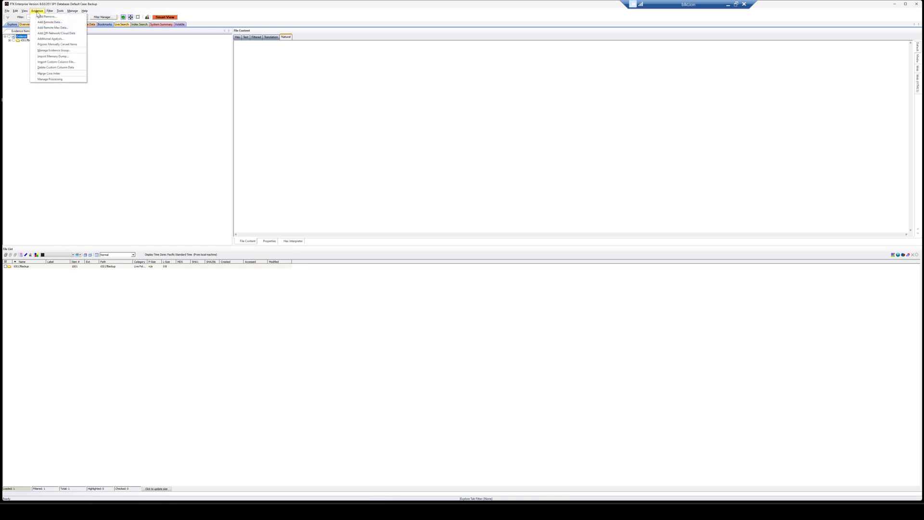
{"action": "left_click", "coordinate": [45, 17]}
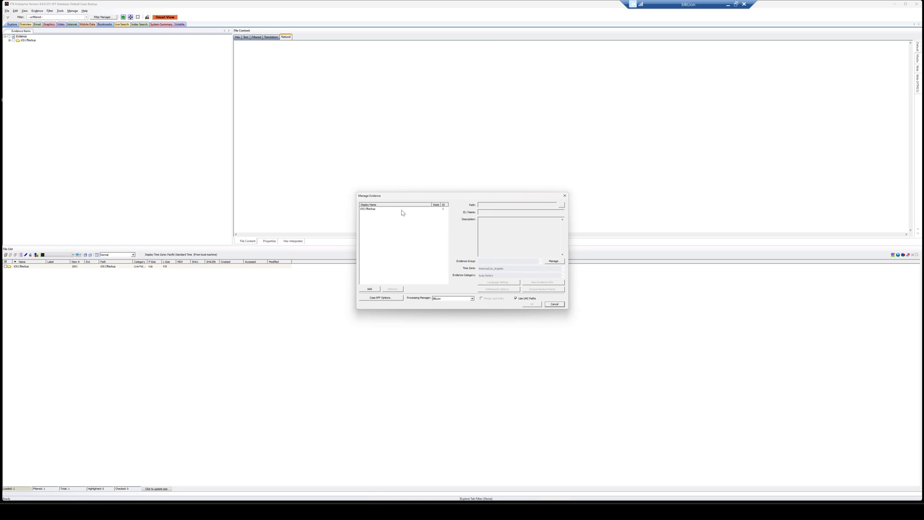
{"action": "left_click", "coordinate": [370, 288]}
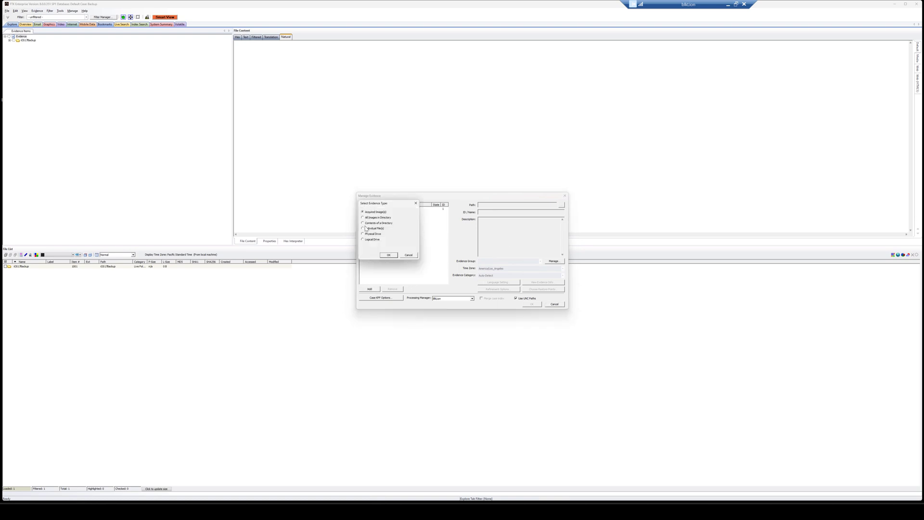
{"action": "left_click", "coordinate": [388, 255]}
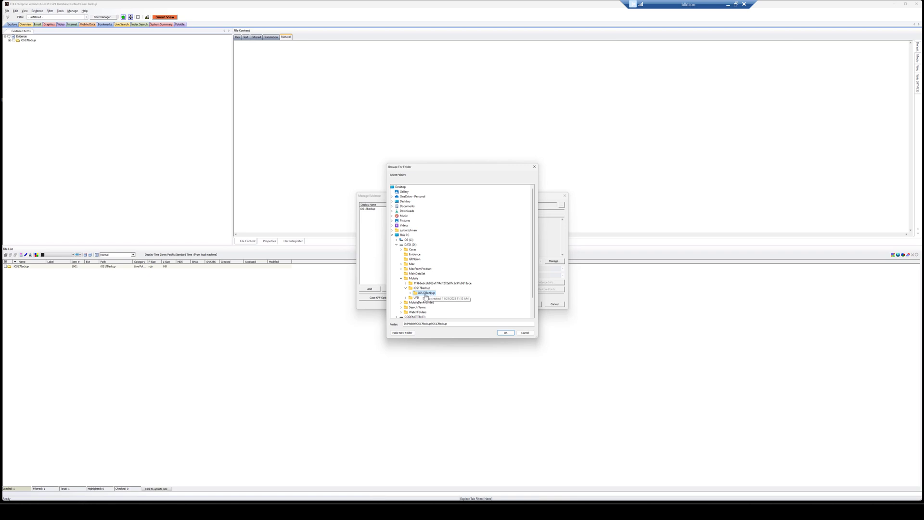
{"action": "left_click", "coordinate": [410, 293]}
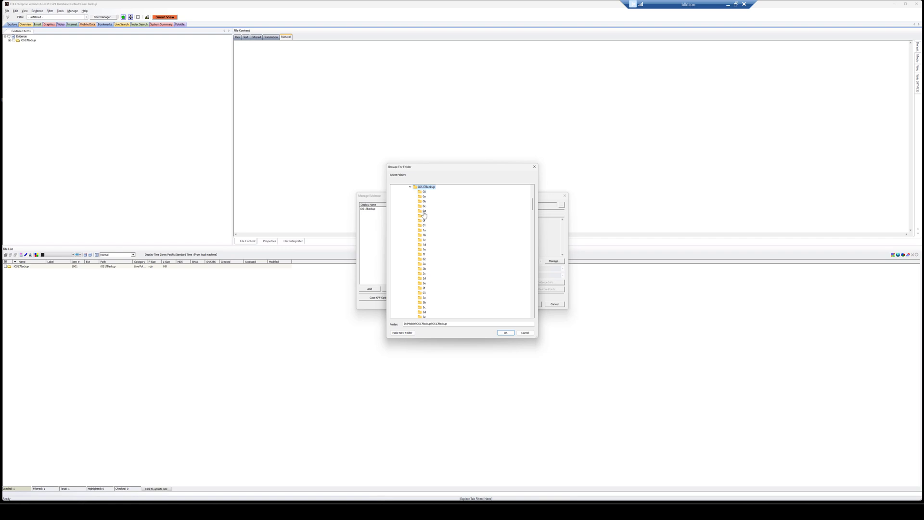
{"action": "left_click", "coordinate": [410, 187]}
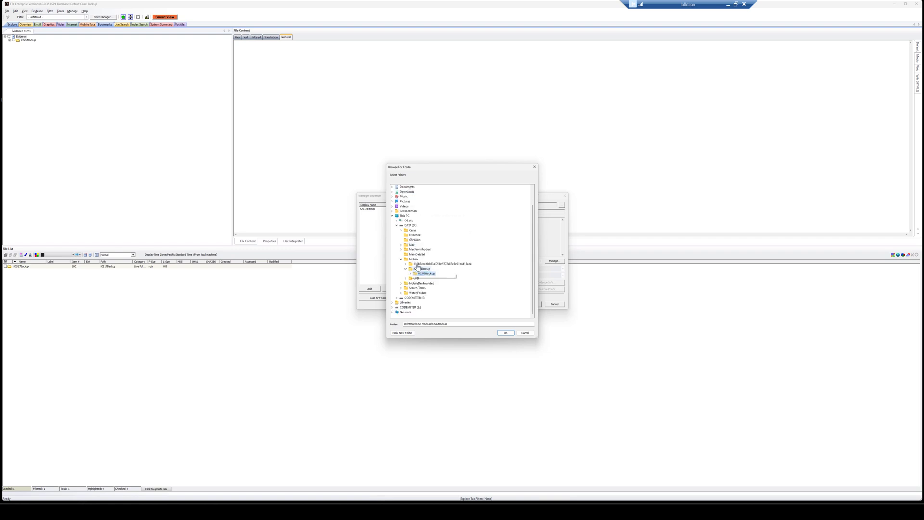
{"action": "double_click", "coordinate": [419, 264]}
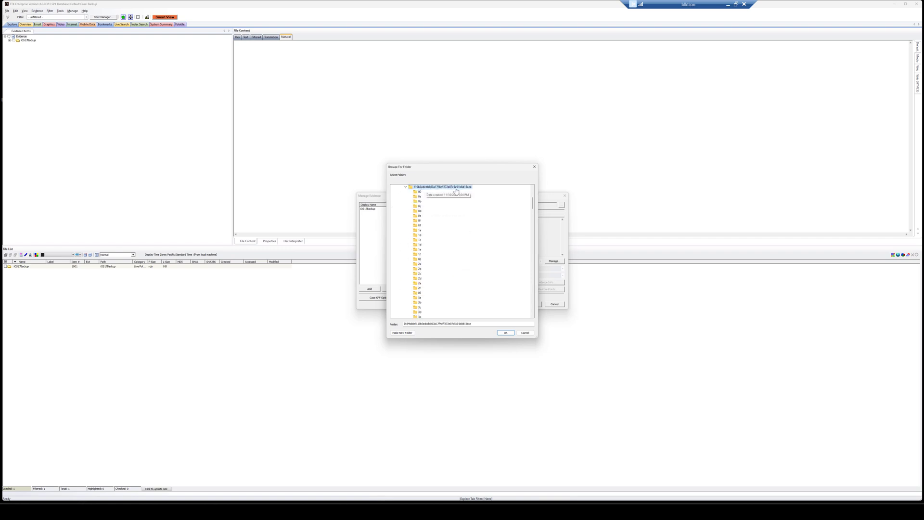
{"action": "left_click", "coordinate": [506, 333]}
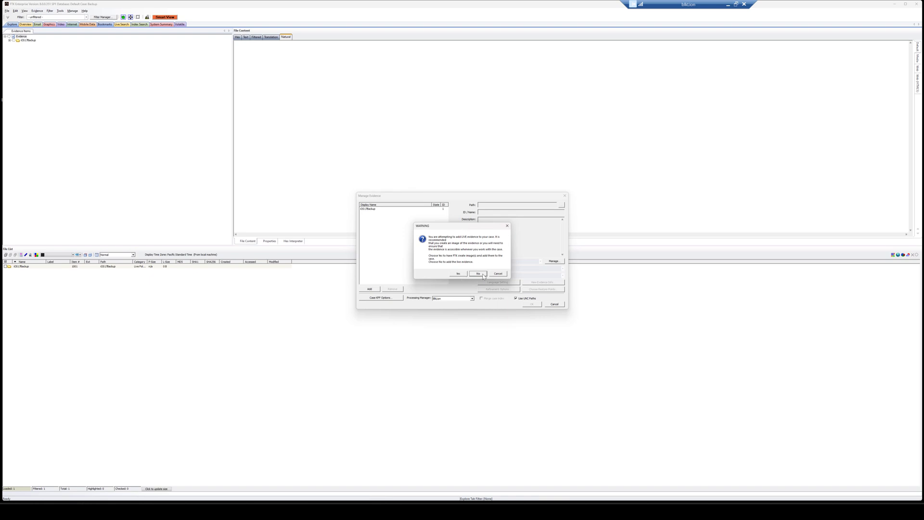
{"action": "left_click", "coordinate": [483, 275]}
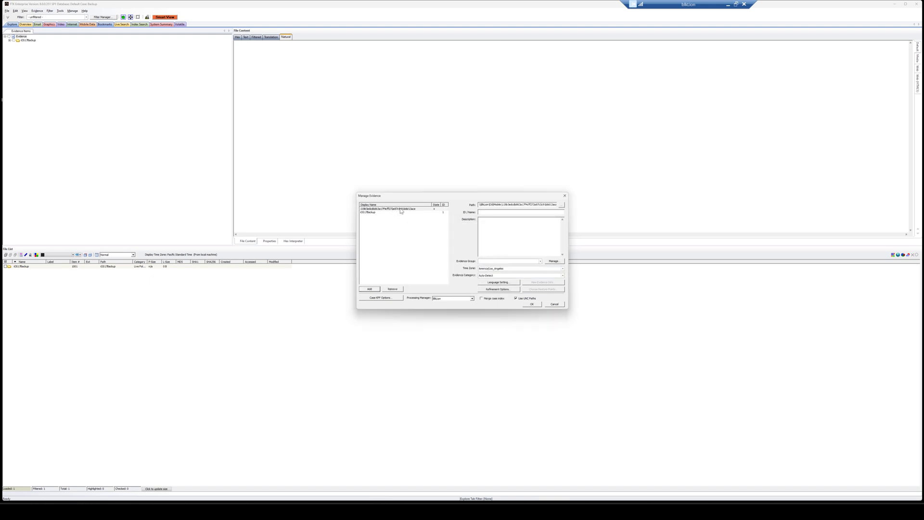
Set the added backup's evidence category to iOS, then remove it from the evidence list and close evidence management
{"action": "left_click", "coordinate": [492, 275]}
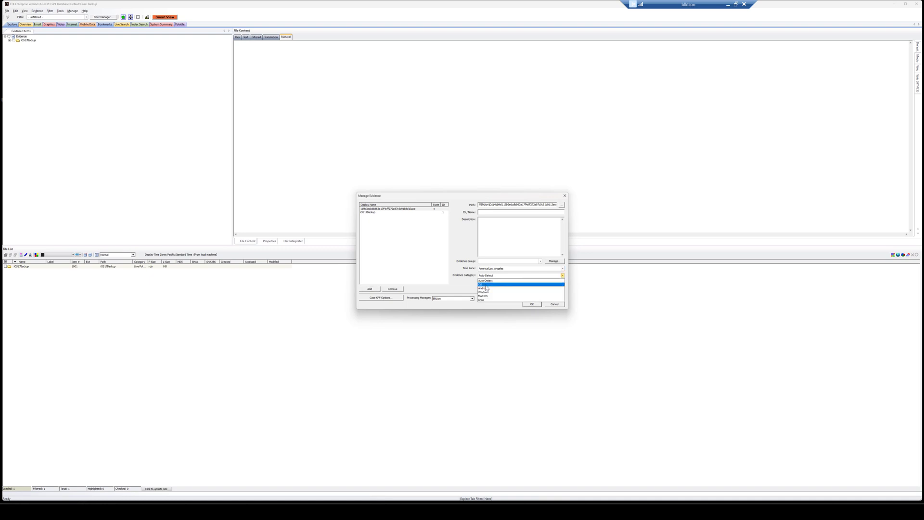
{"action": "left_click", "coordinate": [499, 283]}
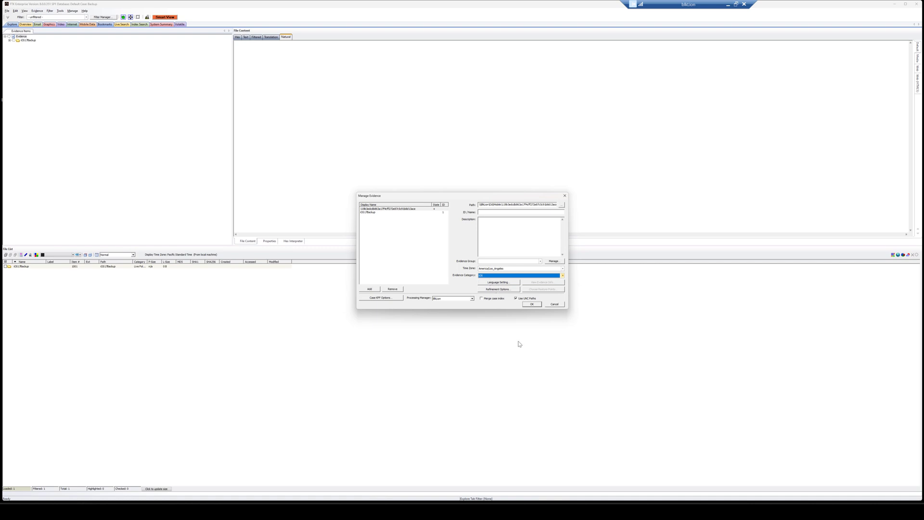
{"action": "left_click", "coordinate": [395, 209]}
{"action": "left_click", "coordinate": [393, 288]}
{"action": "left_click", "coordinate": [532, 305]}
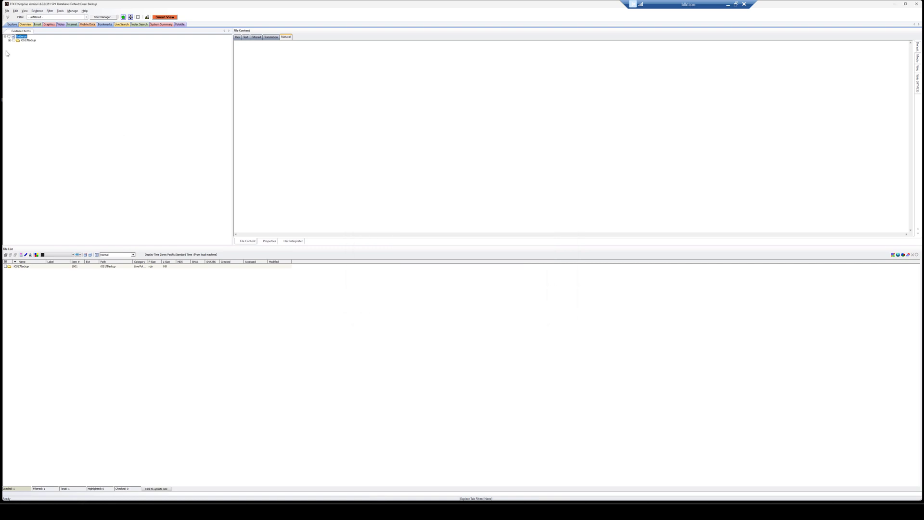
Review the Backup case's mobile data, then switch to FTK Central and expand its Mobile, Multimedia and System Summary artifacts
{"action": "left_click", "coordinate": [9, 41]}
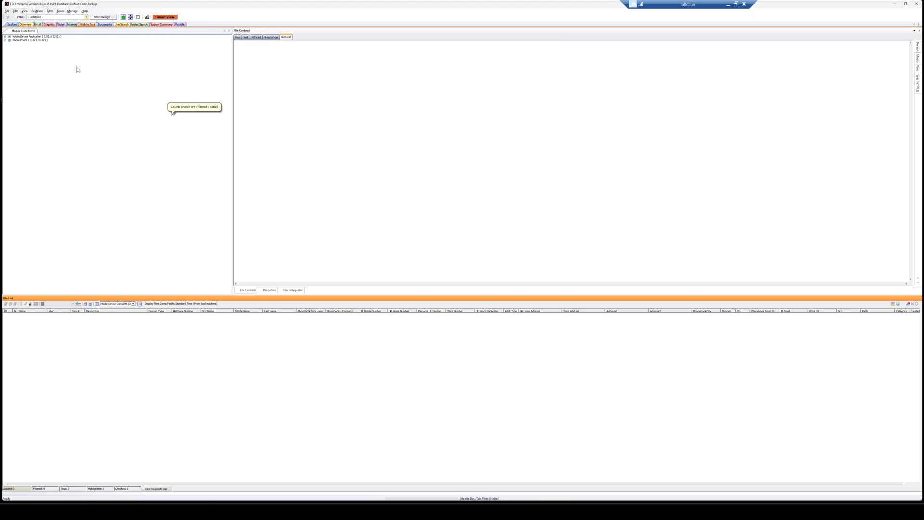
{"action": "left_click", "coordinate": [232, 55]}
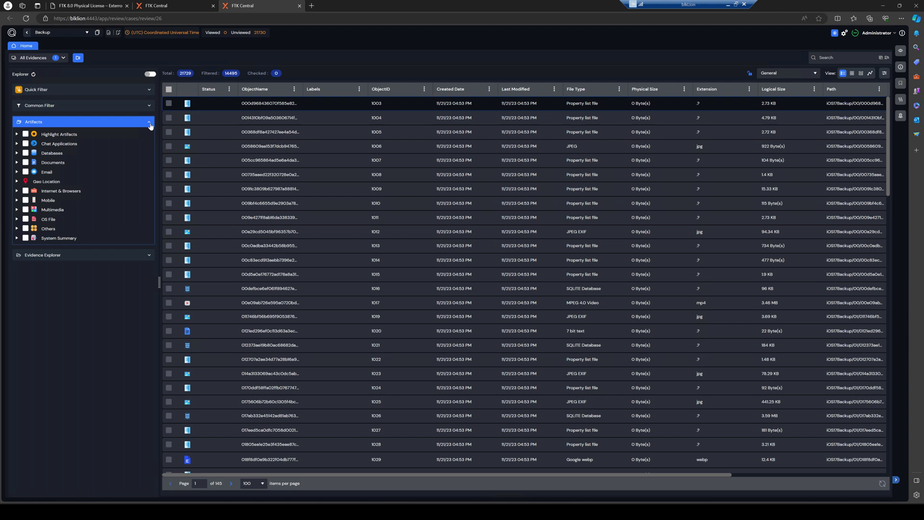
{"action": "left_click", "coordinate": [17, 200]}
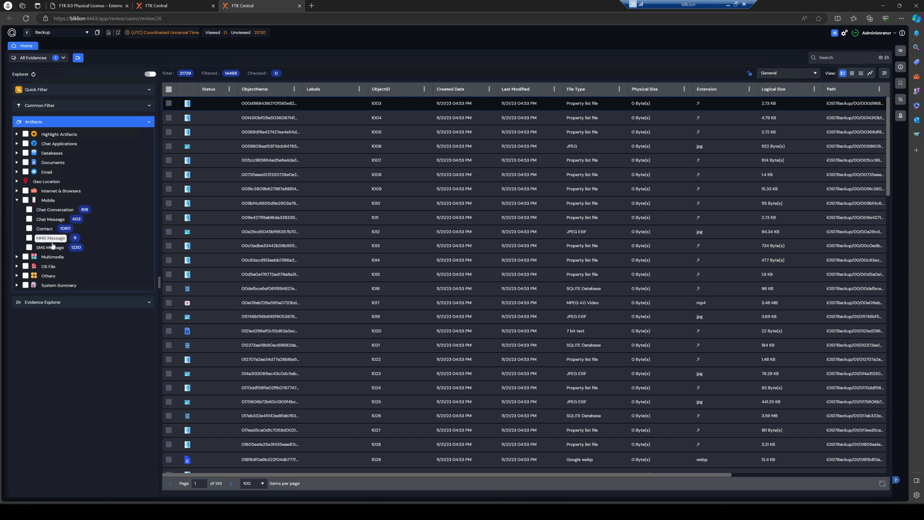
{"action": "left_click", "coordinate": [17, 257]}
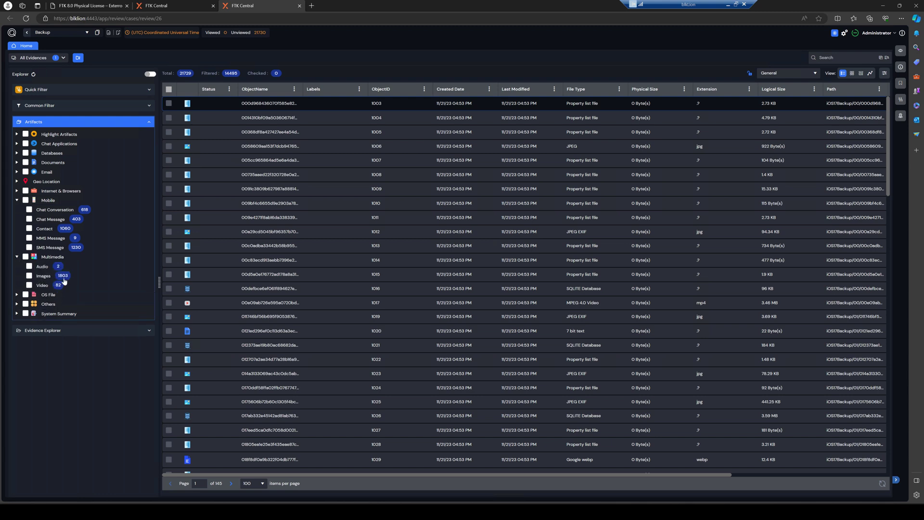
{"action": "left_click", "coordinate": [17, 313]}
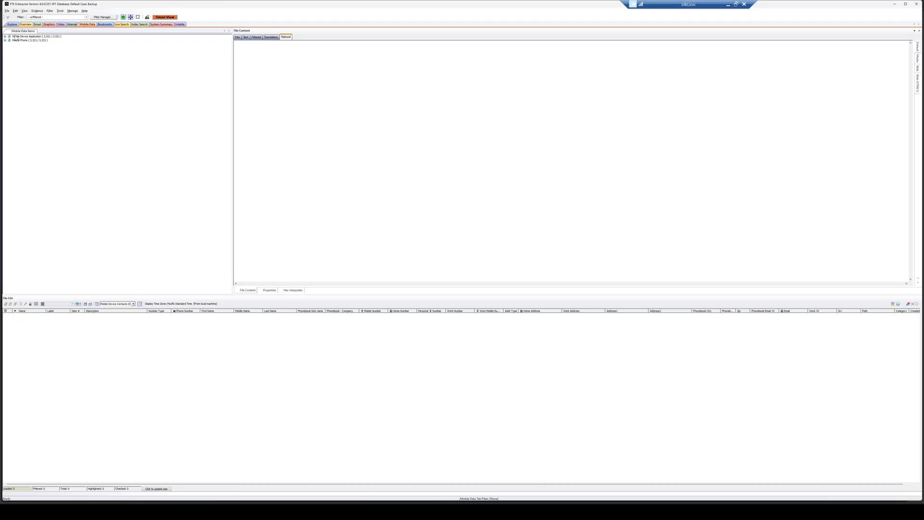
Switch back to FTK Enterprise and list the files of a two-character subfolder in the iOS17Backup evidence tree
{"action": "left_click", "coordinate": [10, 25]}
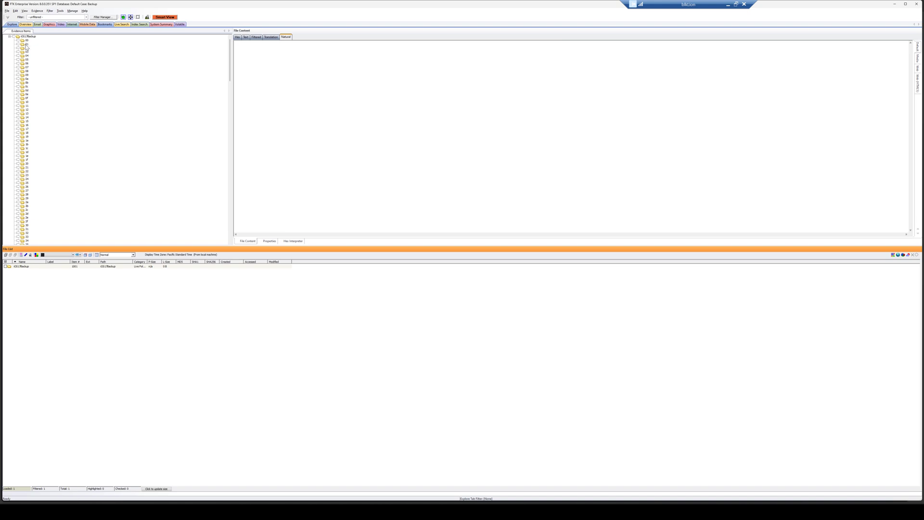
{"action": "left_click_drag", "start_coordinate": [227, 93], "coordinate": [230, 236]}
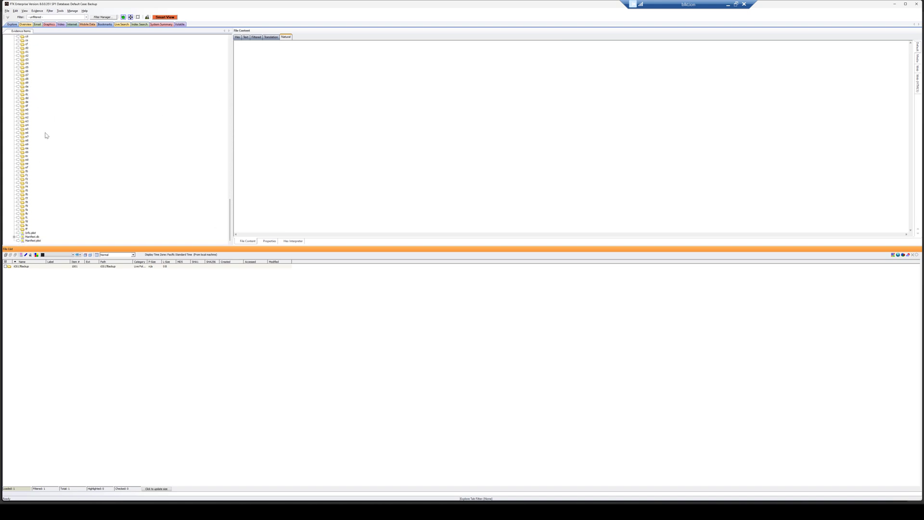
{"action": "left_click", "coordinate": [26, 98]}
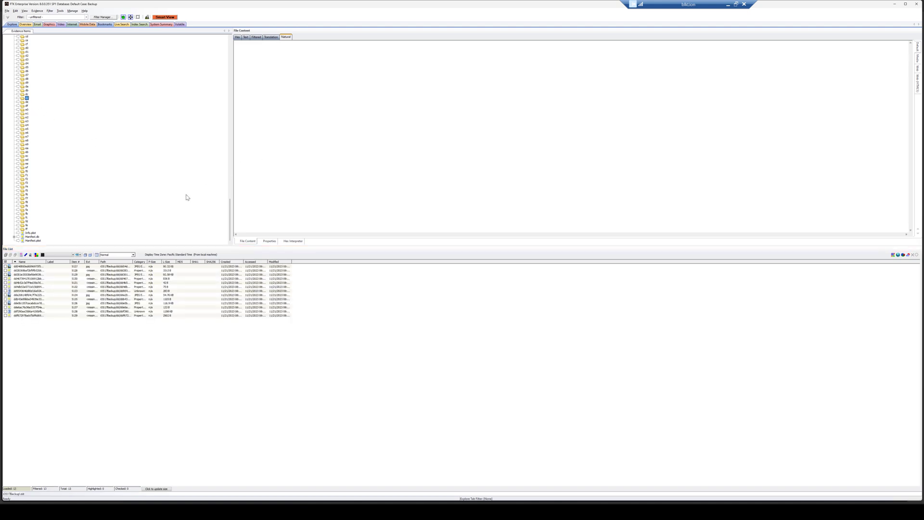
Expand Manifest.db in the evidence tree down to the reconstructed folders under private/var
{"action": "left_click", "coordinate": [14, 237]}
{"action": "left_click", "coordinate": [18, 237]}
{"action": "double_click", "coordinate": [32, 240]}
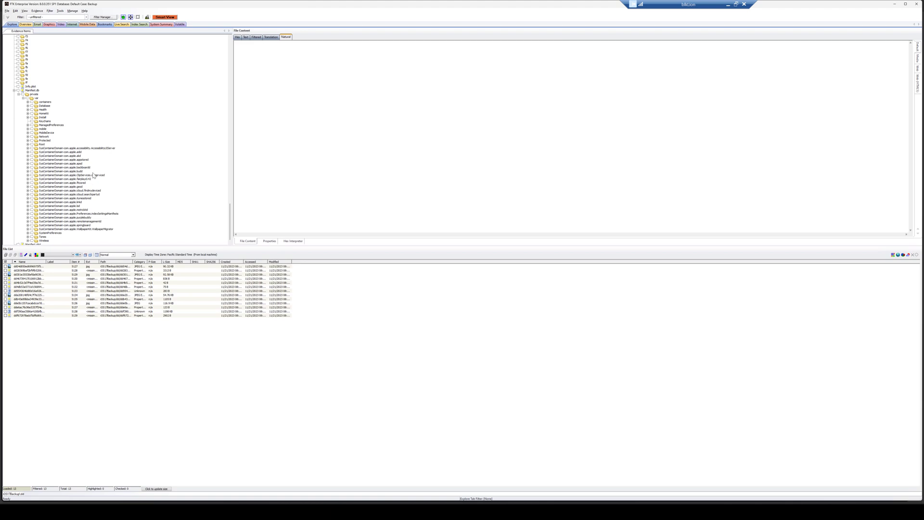
Expand mobile/Library under private/var in the evidence tree and list the contents of its SMS folder
{"action": "left_click", "coordinate": [28, 129]}
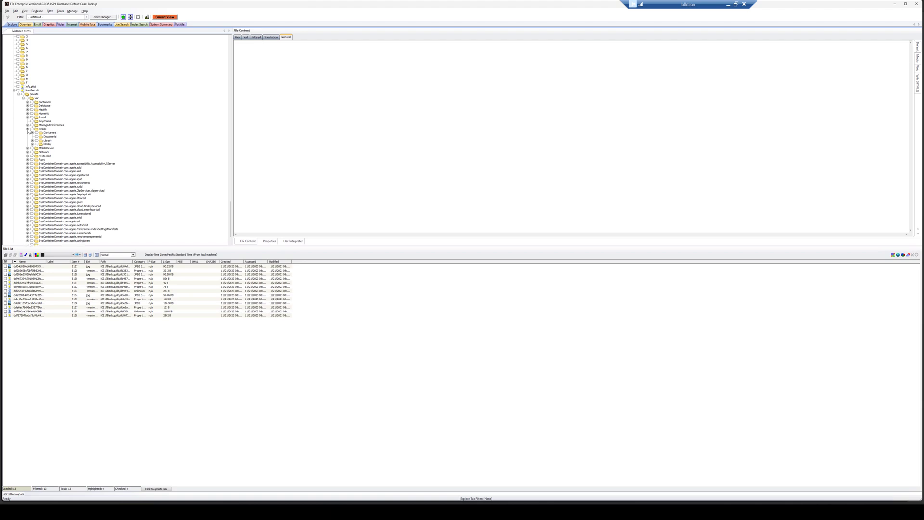
{"action": "left_click", "coordinate": [32, 141]}
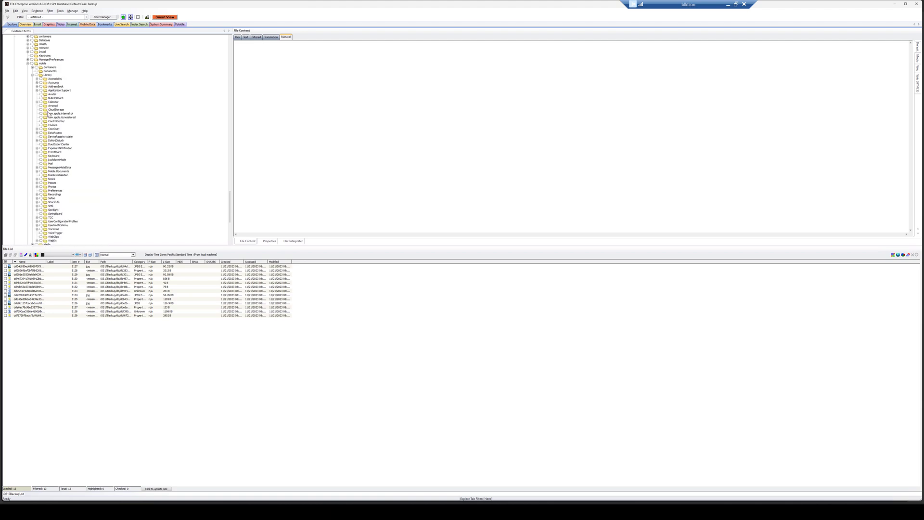
{"action": "left_click", "coordinate": [50, 206]}
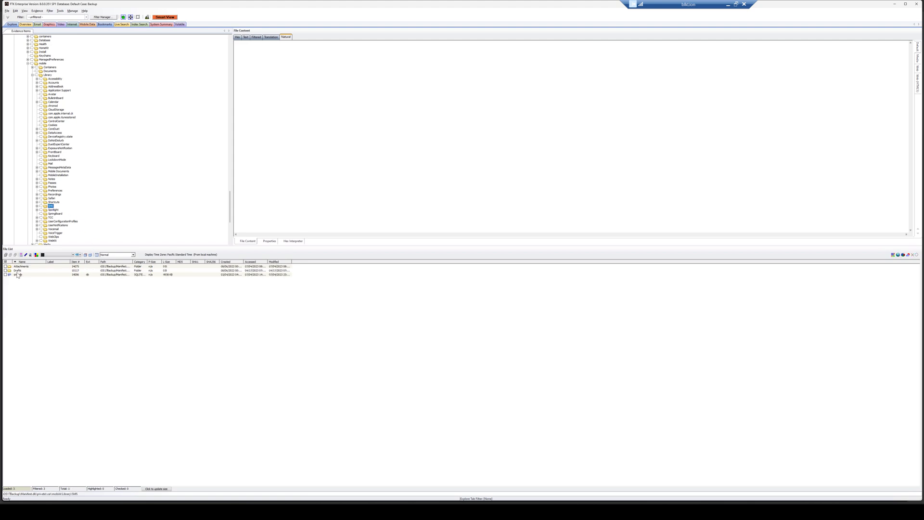
{"action": "scroll", "coordinate": [61, 89], "scroll_direction": "down", "scroll_amount": 3}
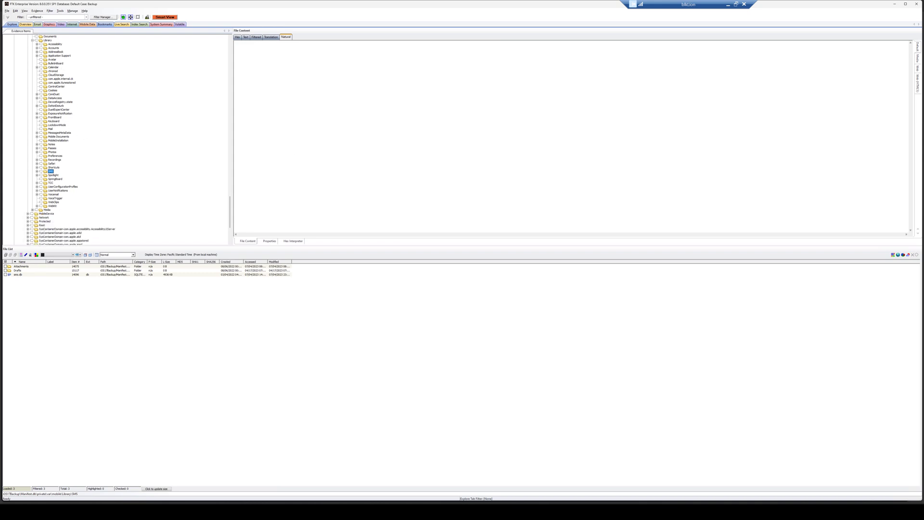
Switch to FTK Central, filter the Mobile artifacts to Chat Conversation, and show an Instagram conversation in the viewer
{"action": "key", "text": "alt+Tab"}
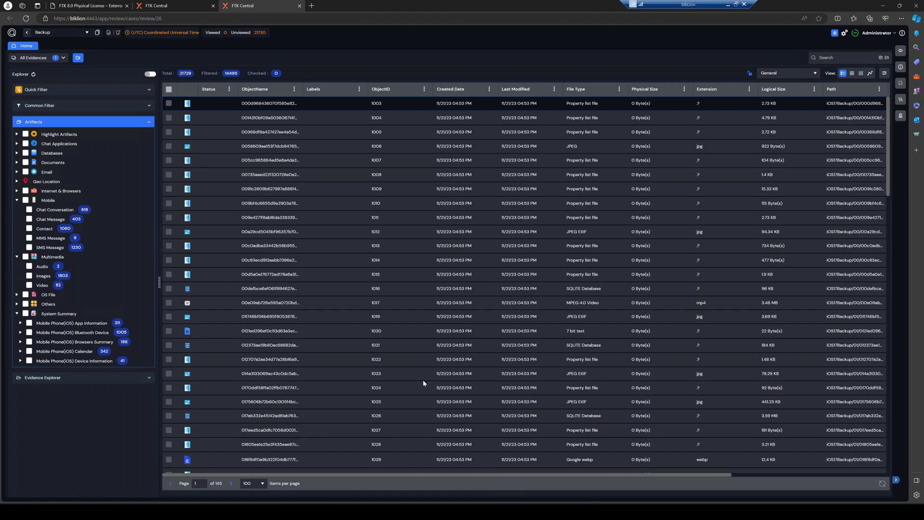
{"action": "left_click", "coordinate": [29, 209]}
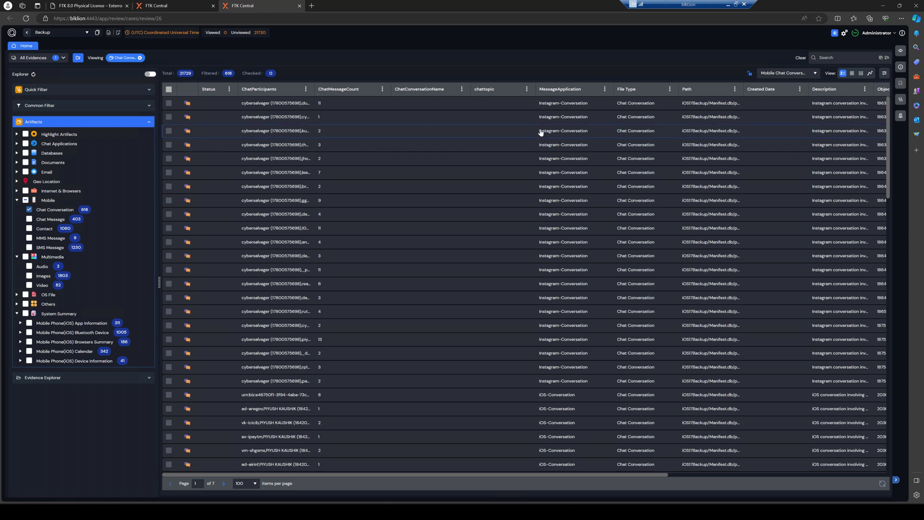
{"action": "left_click", "coordinate": [581, 158]}
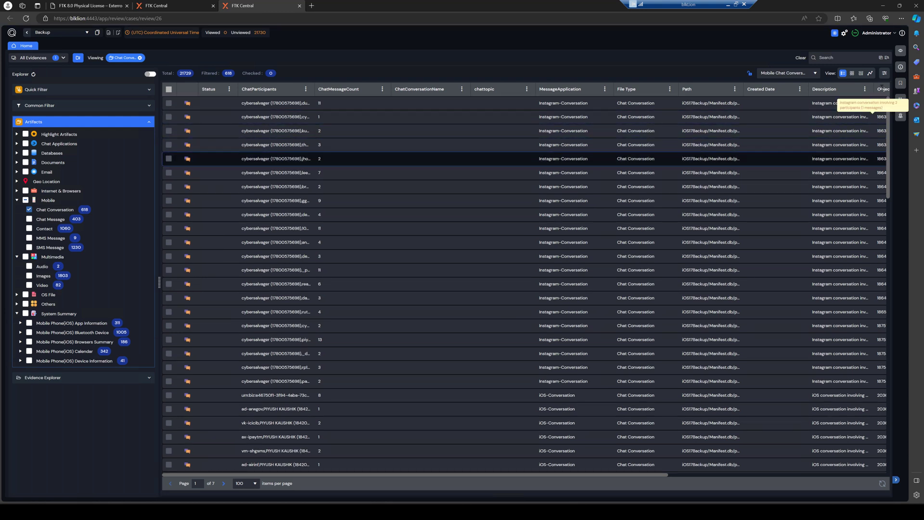
{"action": "left_click", "coordinate": [900, 50]}
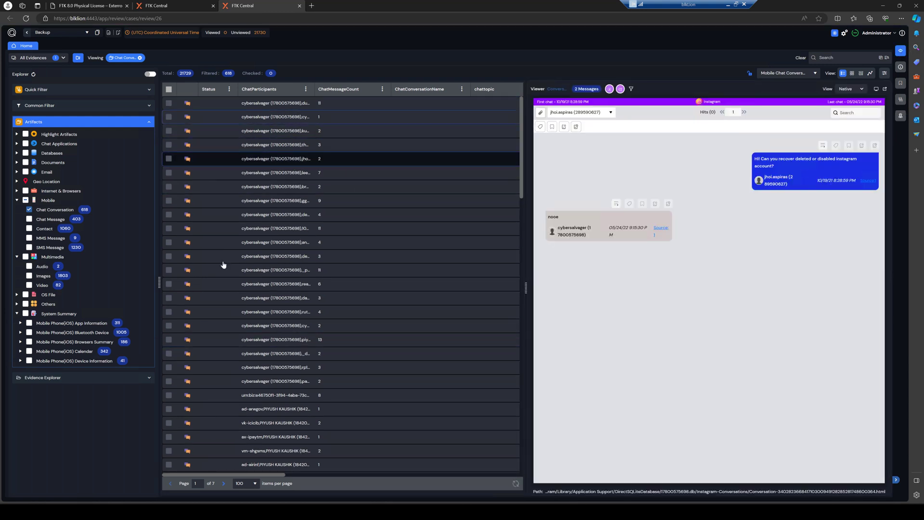